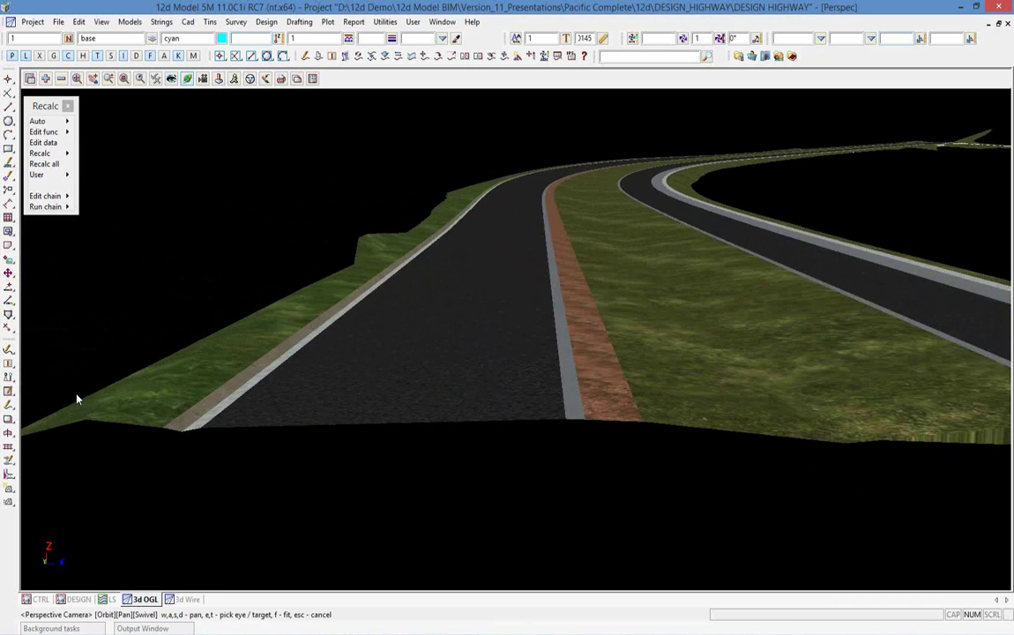
Open the MC20.mtf template for editing and bring up its right-side modifiers.
scroll(68, 396, "down", 3)
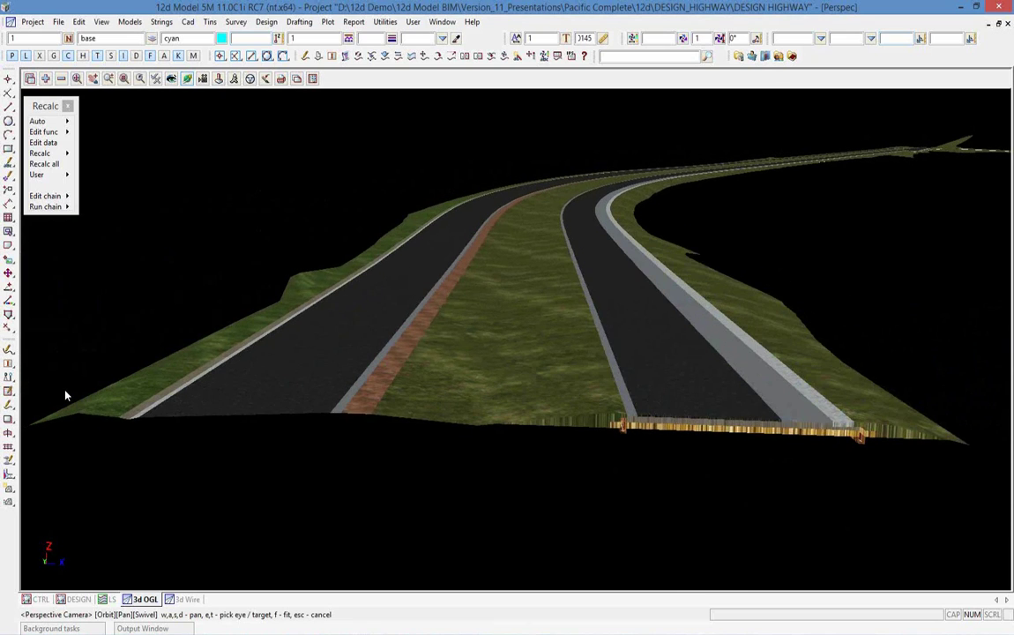
key("w")
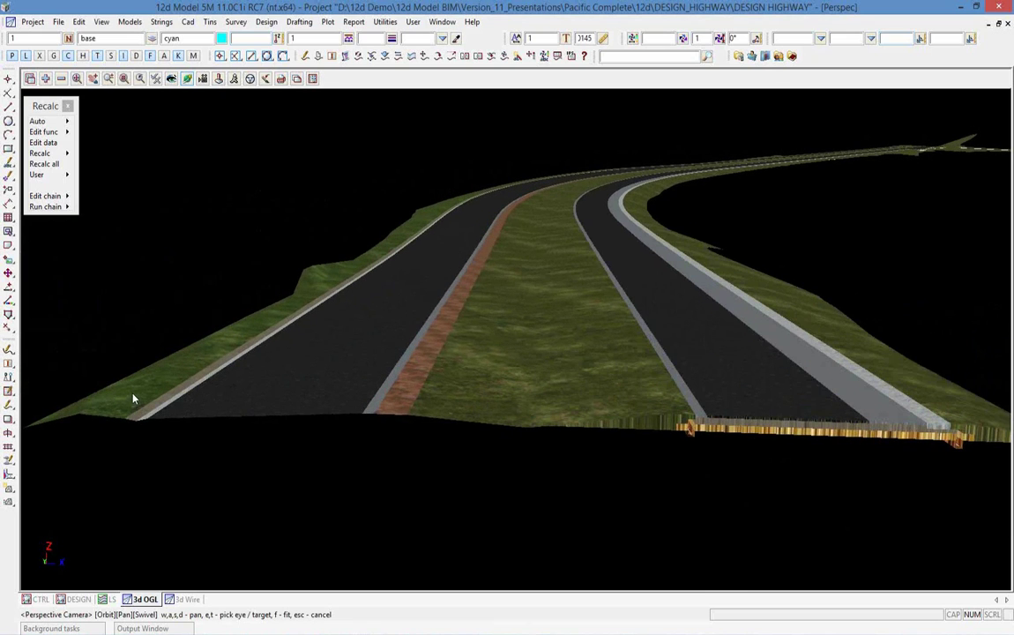
left_click(266, 21)
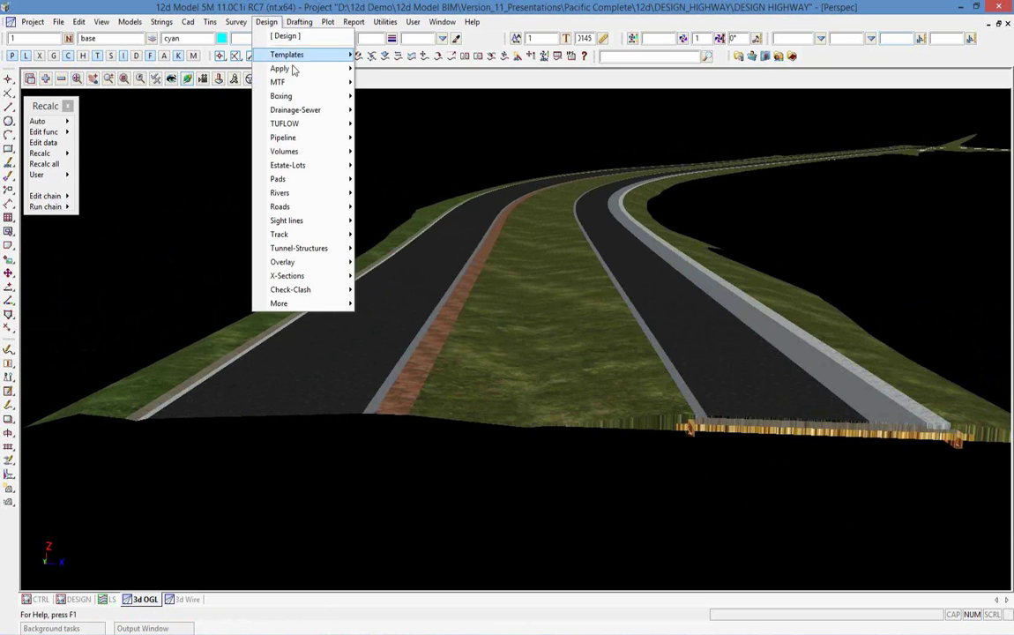
mouse_move(335, 83)
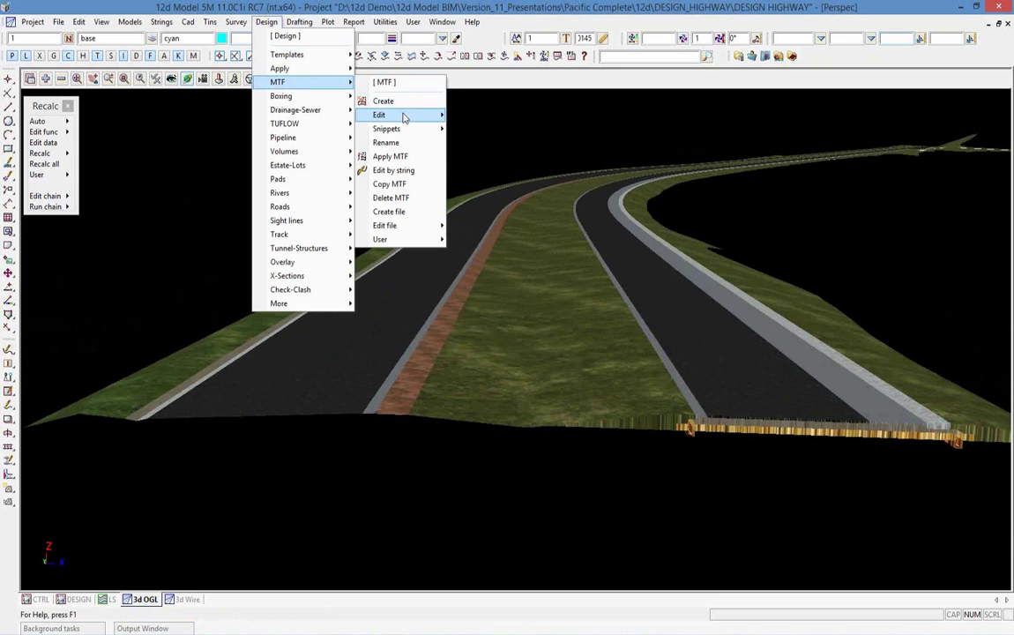
mouse_move(403, 114)
left_click(493, 149)
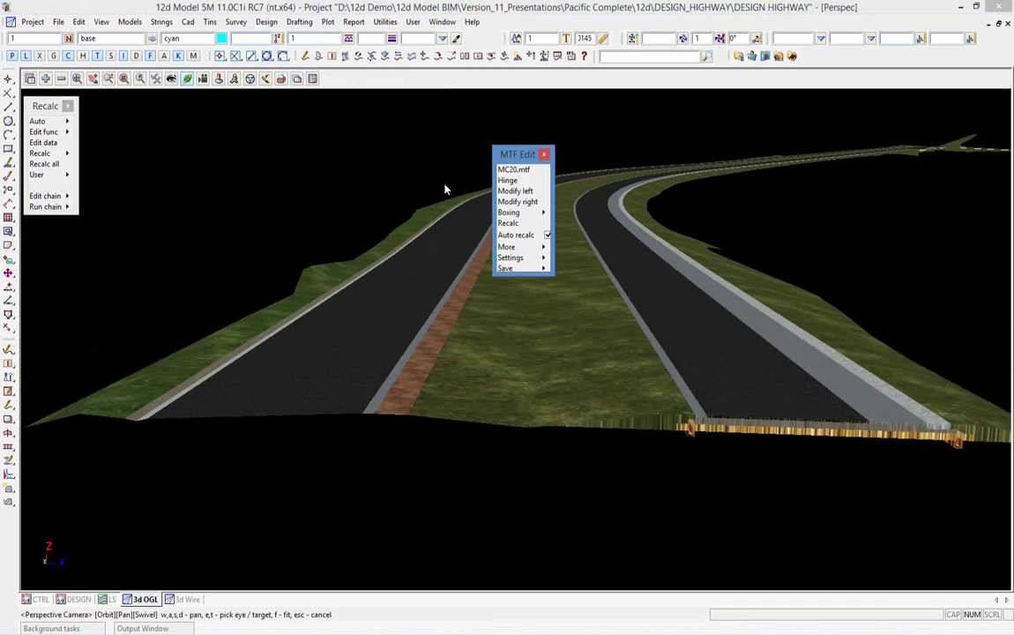
left_click_drag(467, 137, 153, 260)
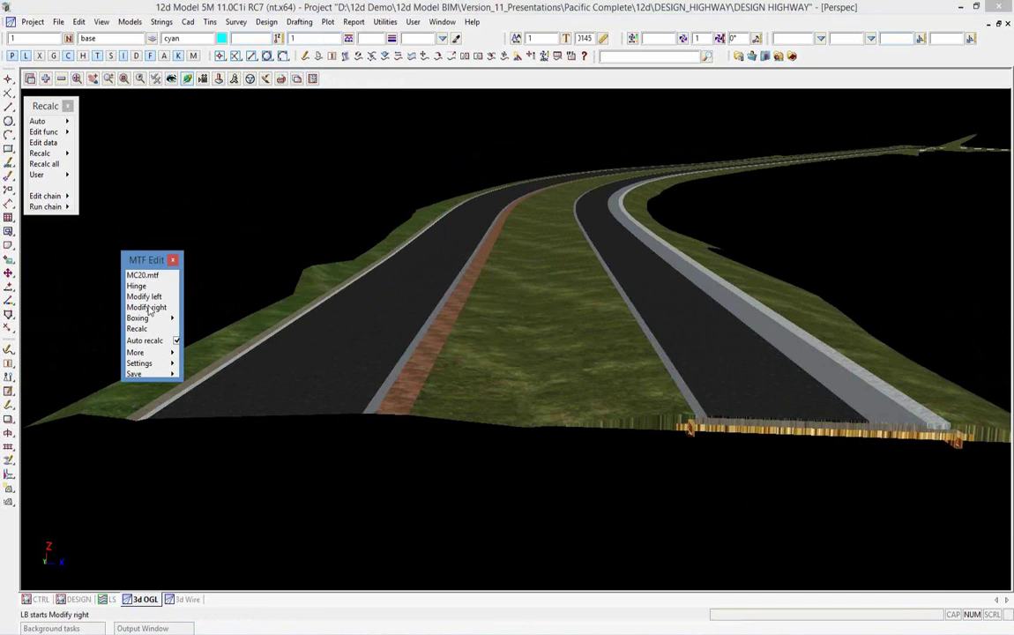
left_click(147, 306)
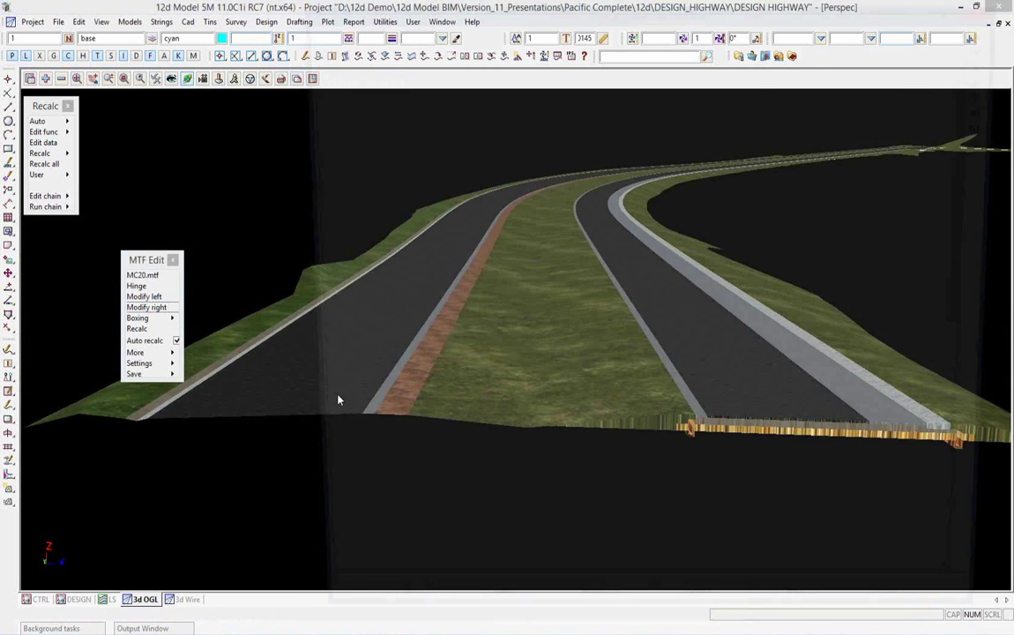
left_click(337, 400)
left_click_drag(468, 13, 492, 13)
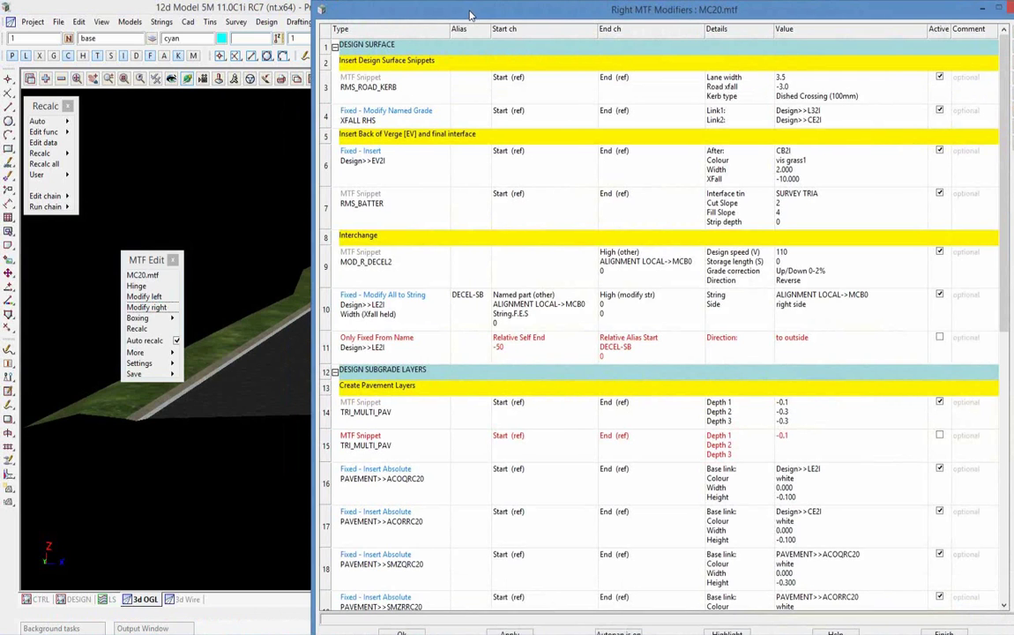
Examine the kerb, crossfall, verge, batter and deceleration-lane modifiers alongside the cut end of the road model.
scroll(124, 204, "down", 2)
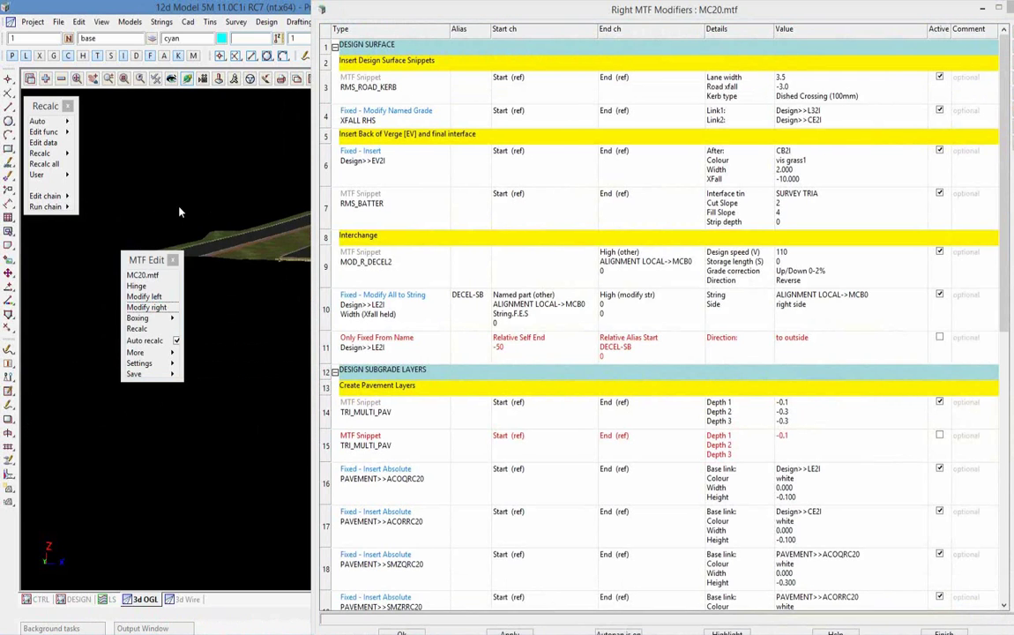
scroll(289, 225, "up", 4)
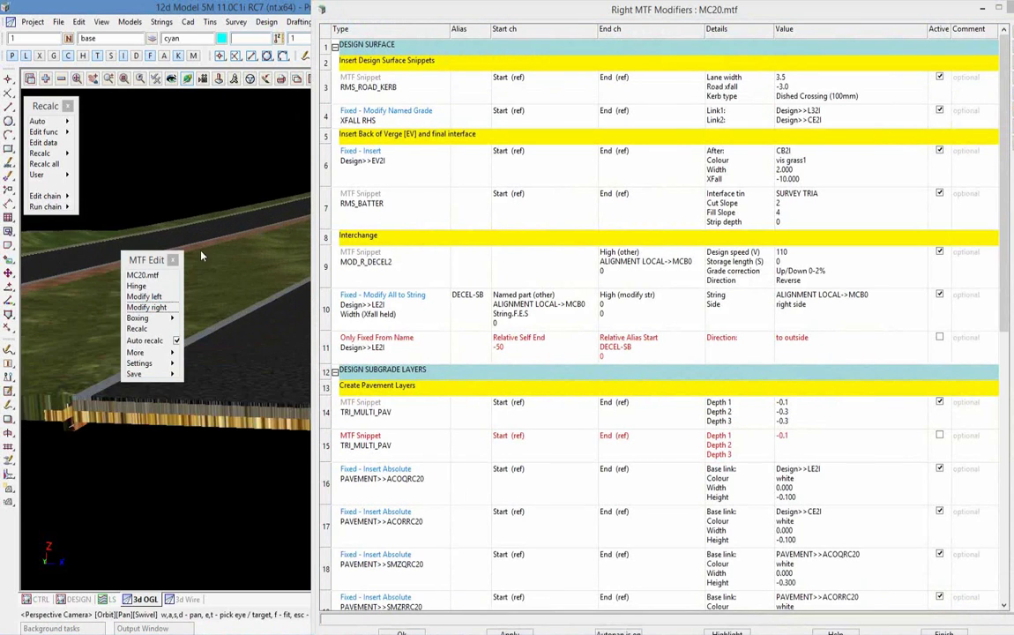
left_click_drag(150, 259, 51, 477)
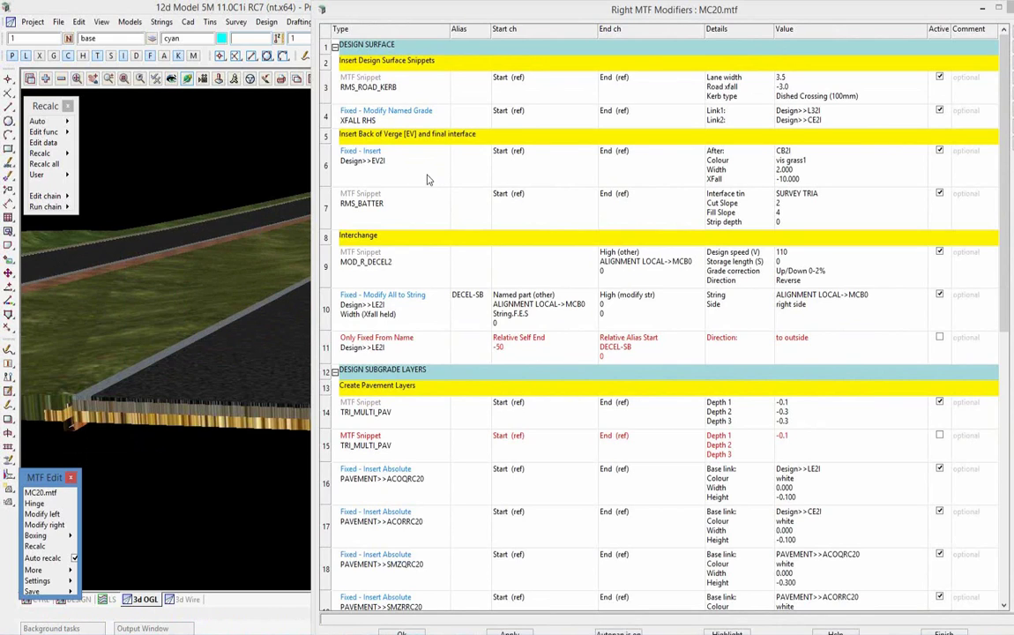
left_click(371, 88)
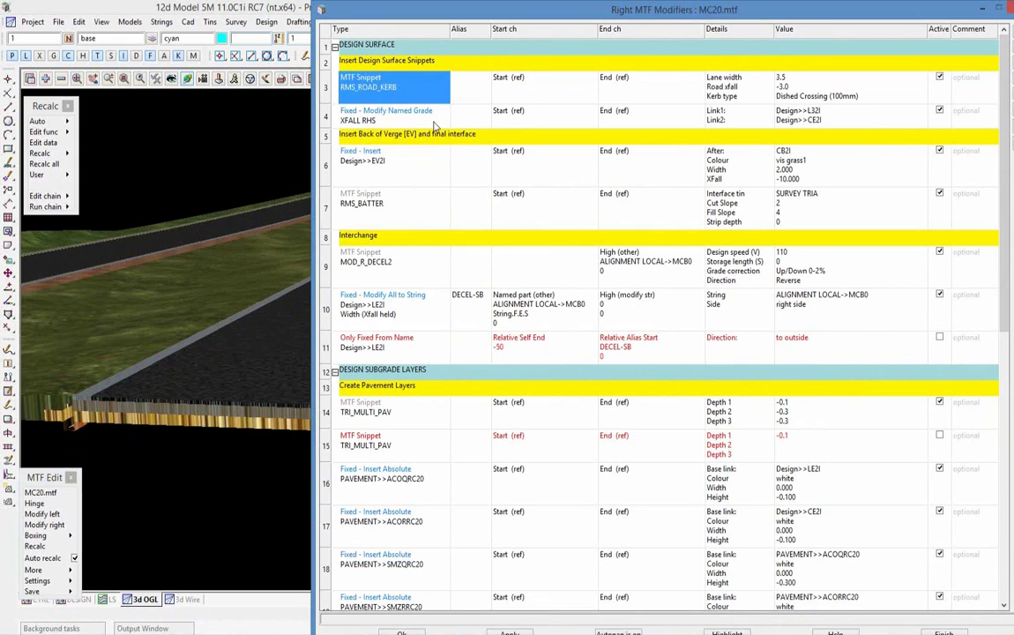
left_click(381, 124)
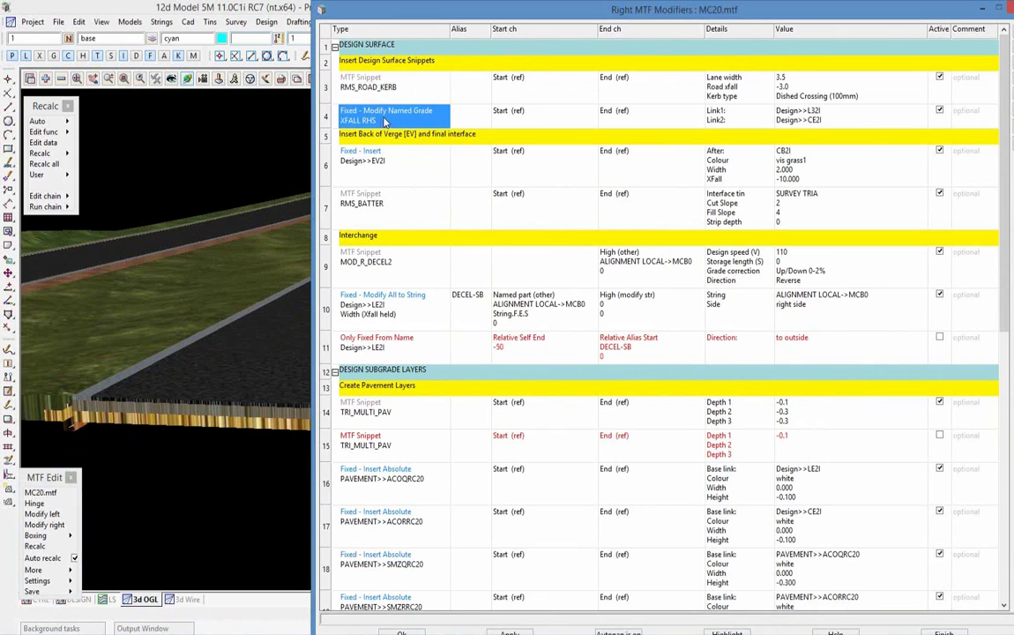
left_click(396, 170)
left_click(394, 210)
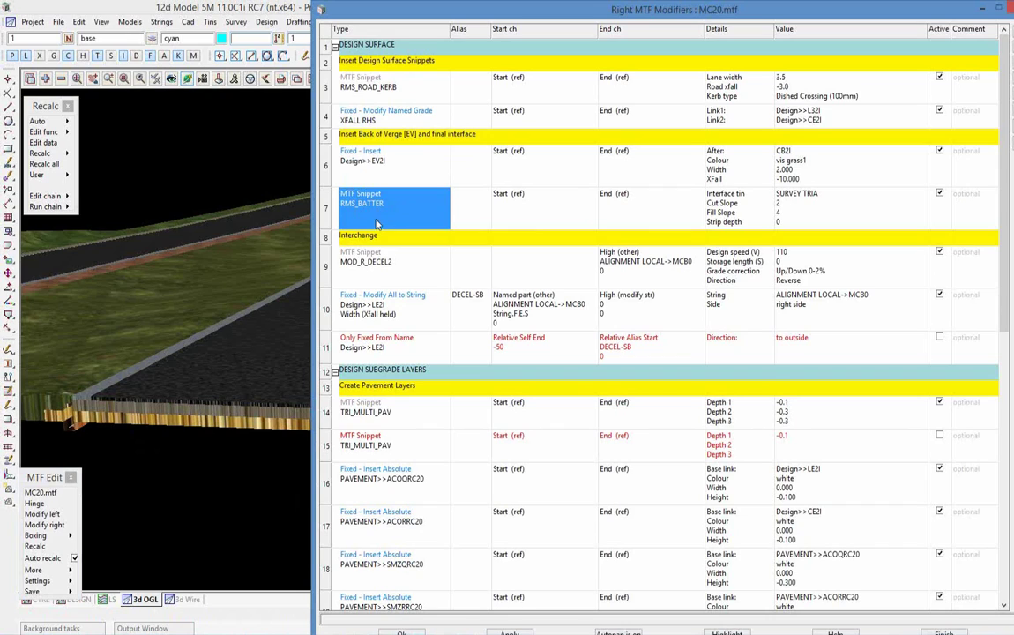
left_click(349, 257)
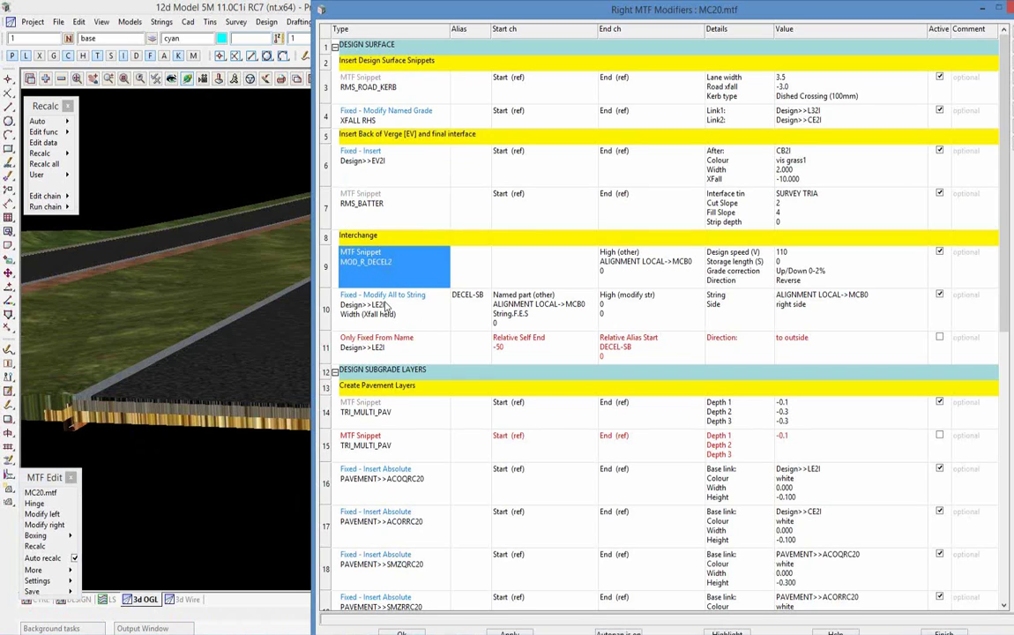
Set Depth 3 of the active TRI_MULTI_PAV pavement snippet to -0.6 and apply the updated templates to MC20.
left_click(373, 413)
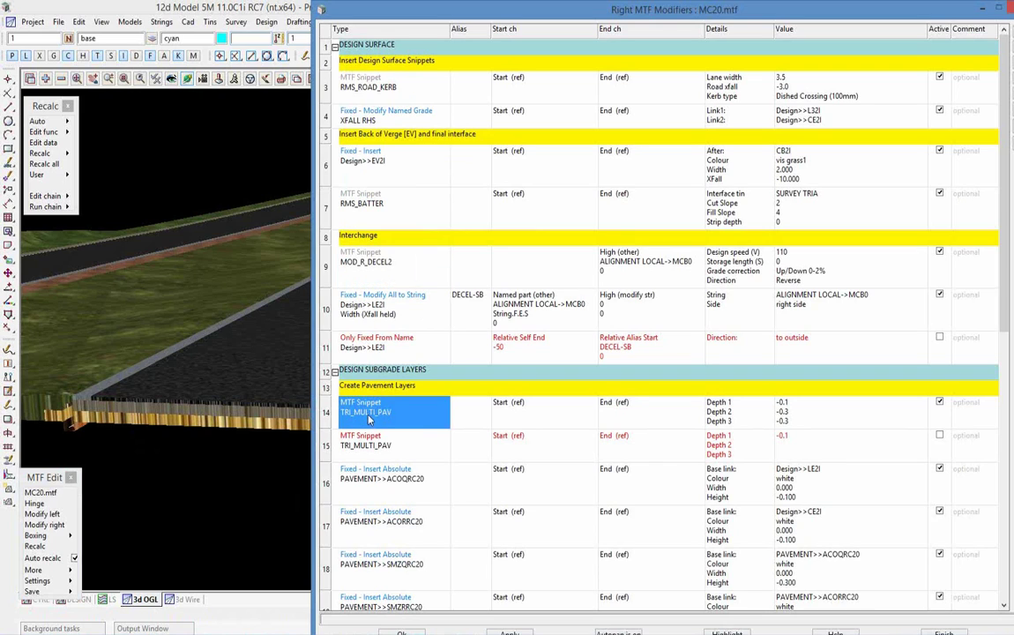
double_click(373, 415)
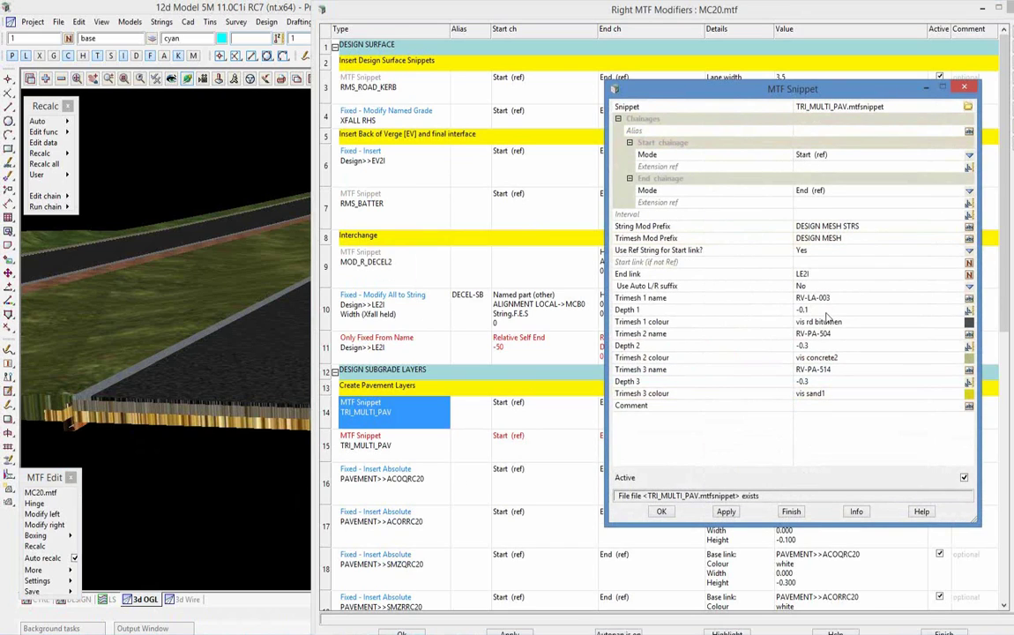
left_click(820, 311)
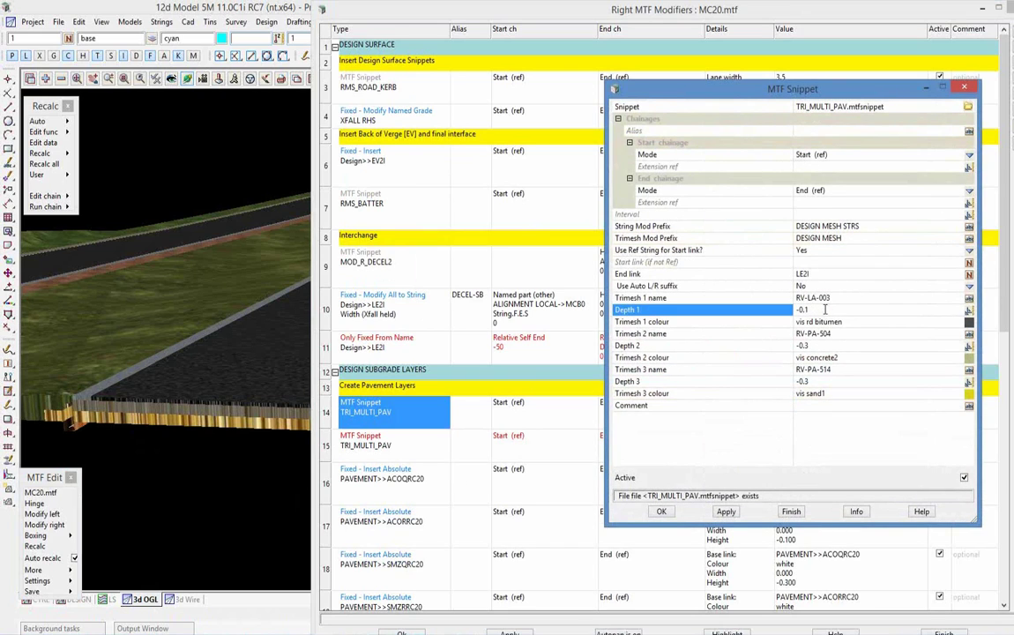
left_click(818, 381)
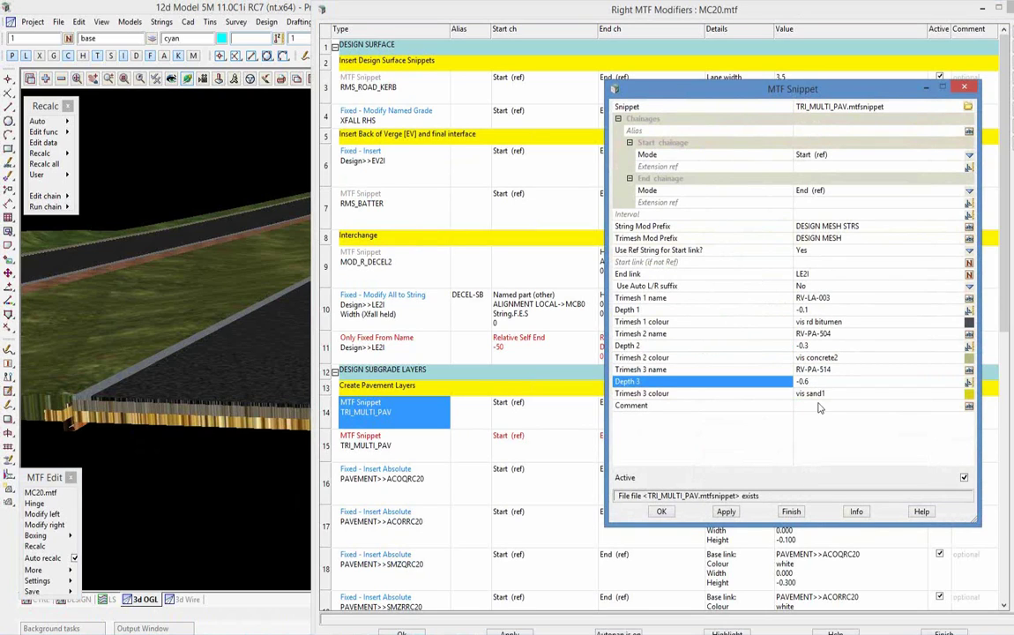
left_click(791, 511)
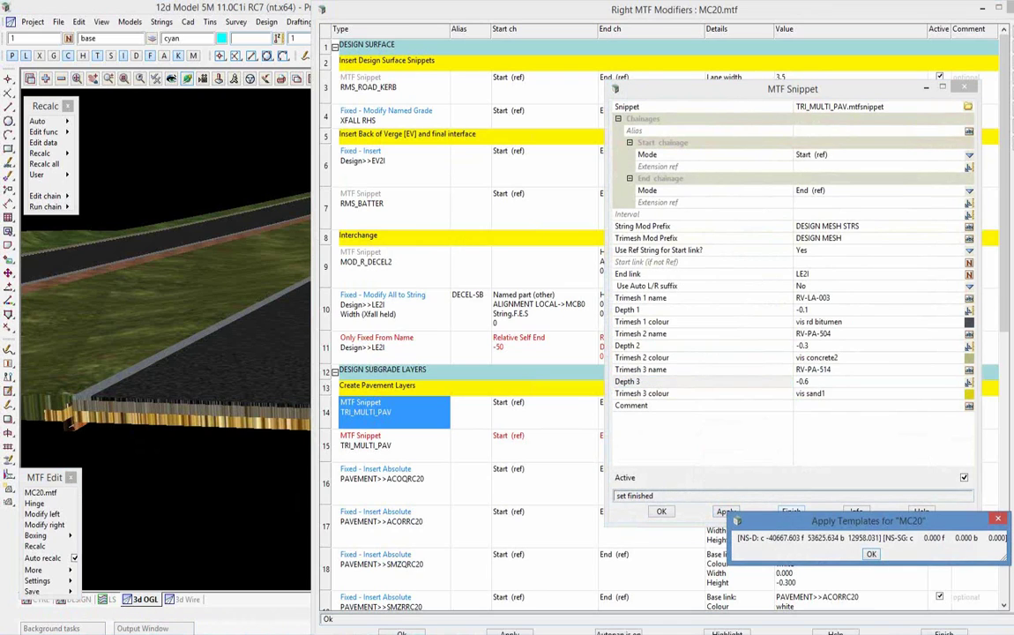
left_click(871, 554)
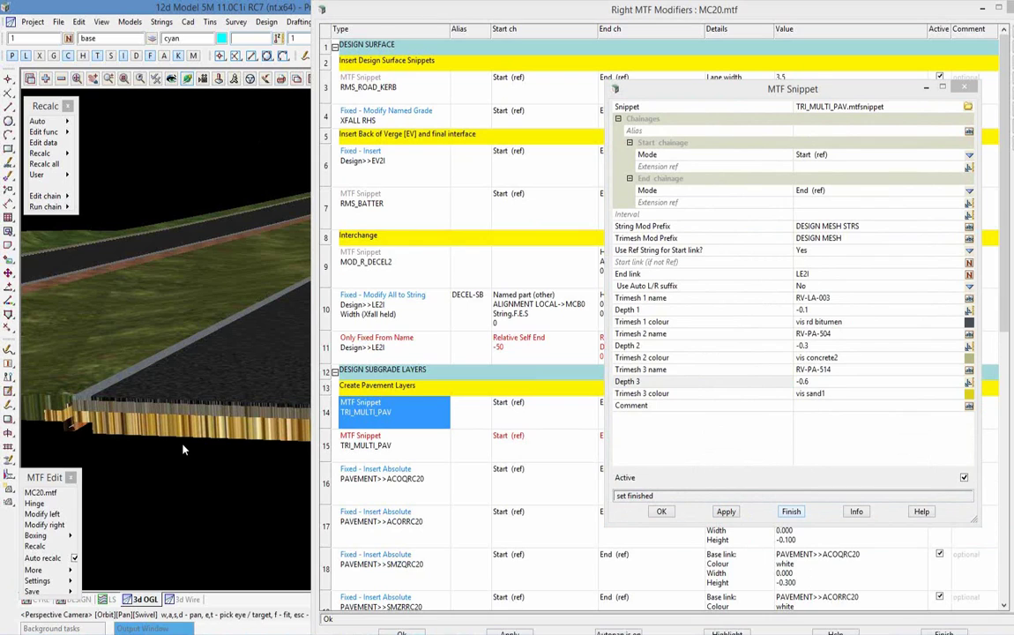
Close the pavement snippet settings and the right-side modifiers, and save the project.
left_click(793, 516)
left_click(792, 513)
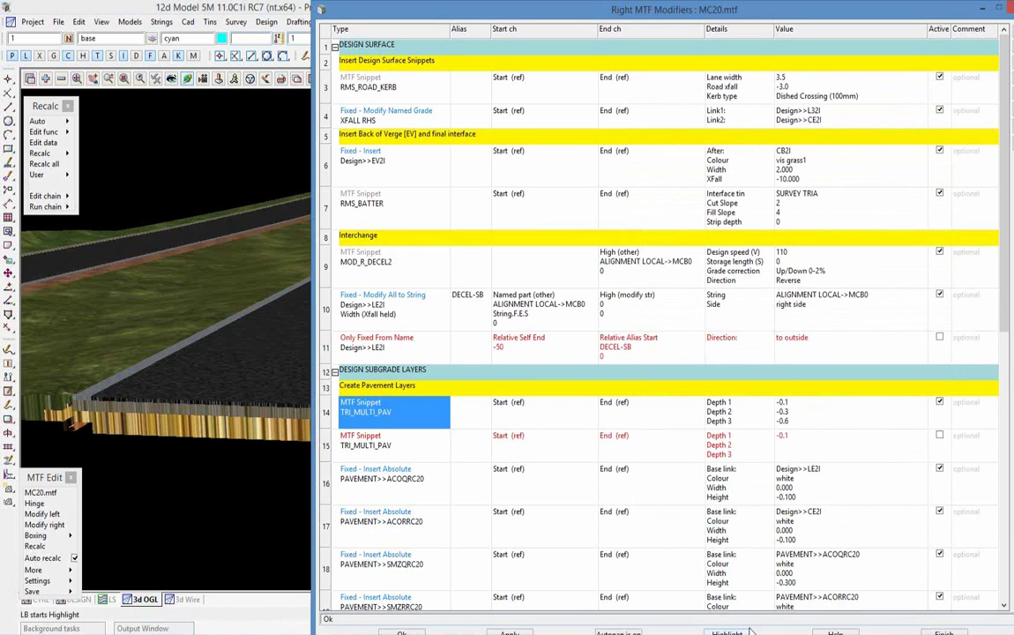
left_click(943, 632)
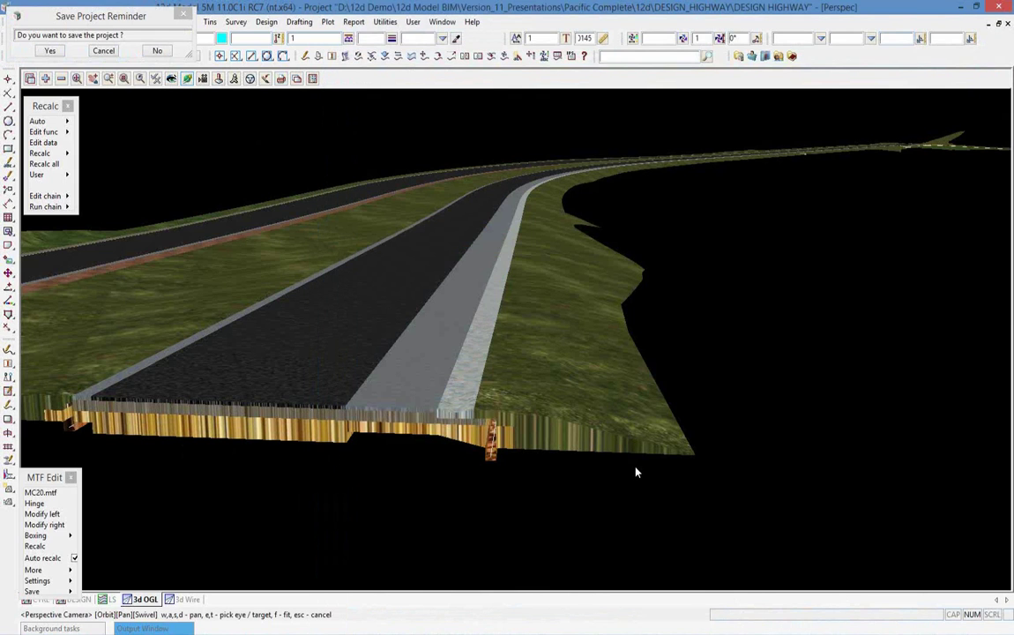
left_click(50, 50)
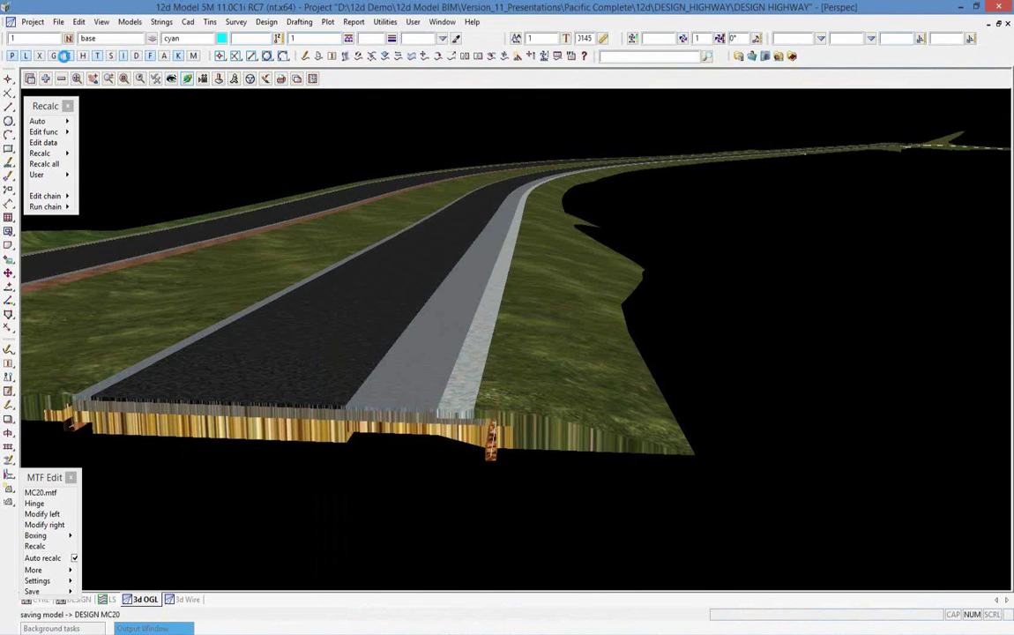
Run the 505 Apply Attributes chain on the project.
left_click(58, 22)
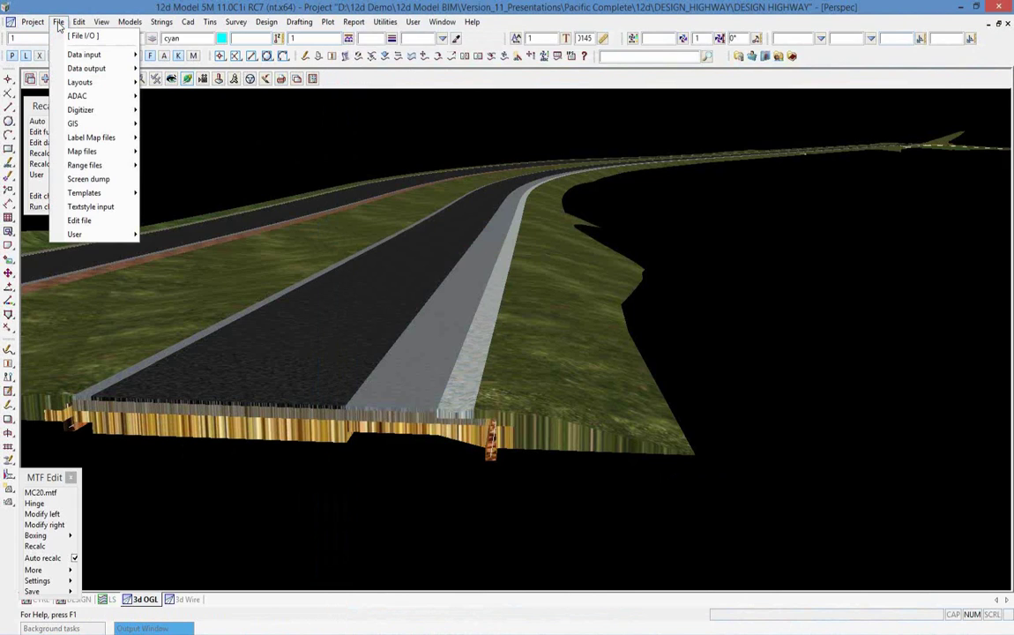
left_click(58, 22)
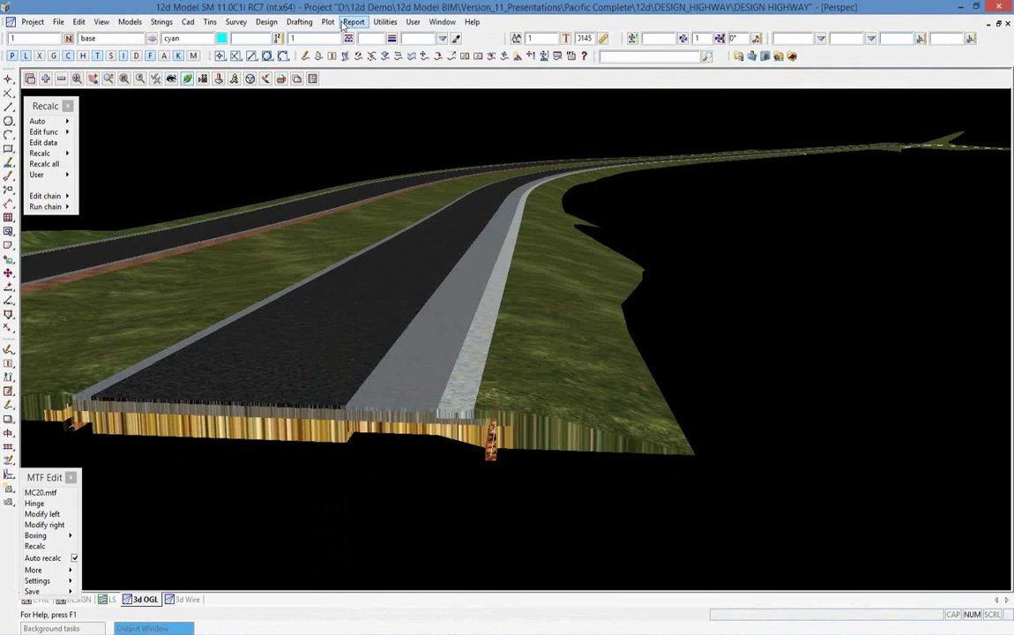
left_click(386, 22)
mouse_move(426, 87)
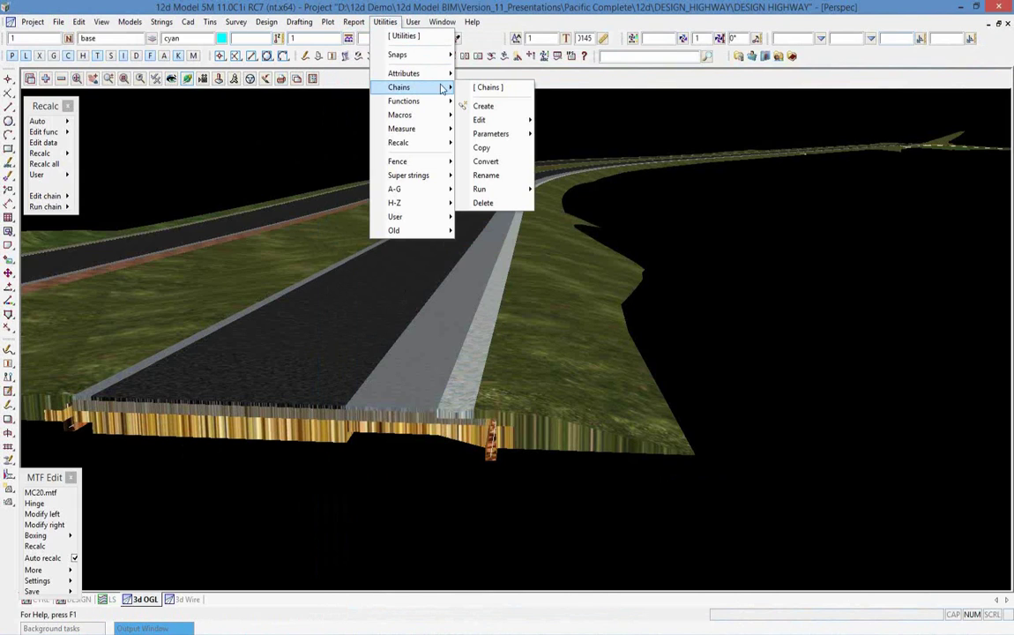
mouse_move(515, 191)
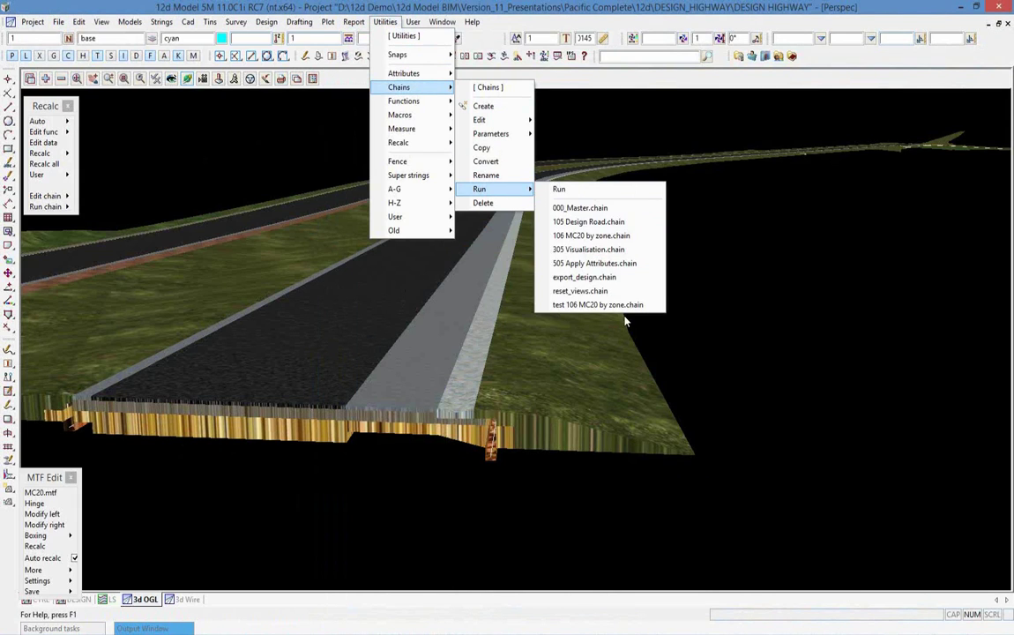
left_click(618, 262)
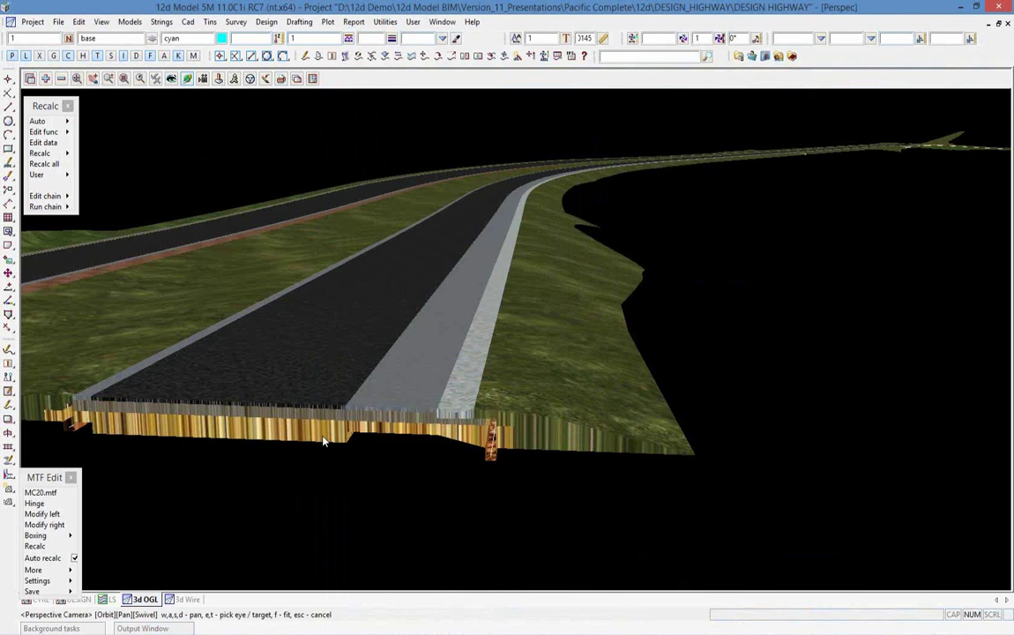
Export the 3d OGL view with its attributes as an IFC file named Road Design, using the IFC express writer.
left_click(58, 24)
mouse_move(97, 68)
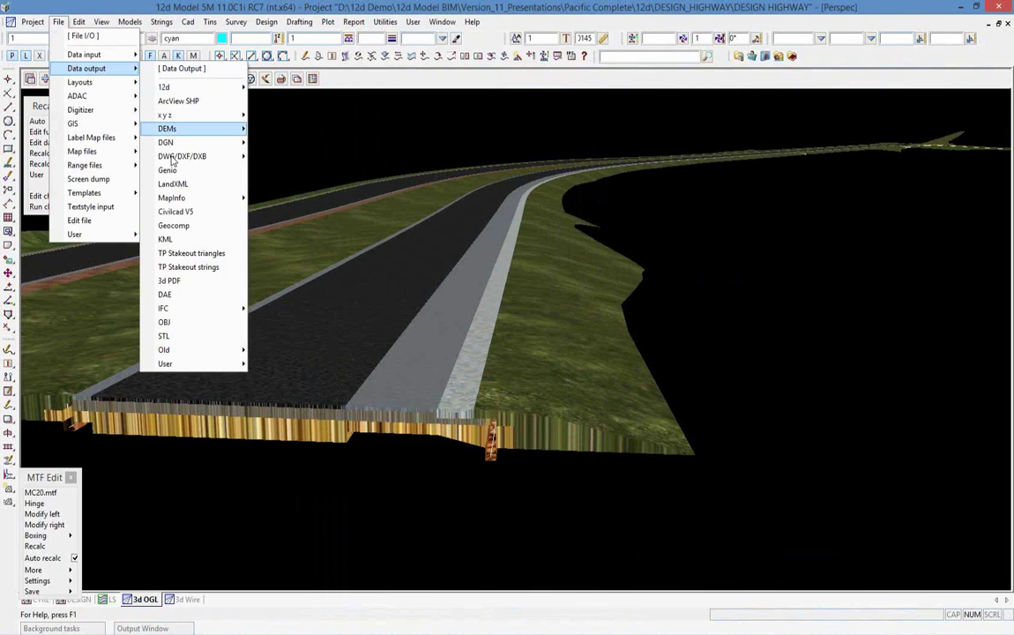
mouse_move(204, 311)
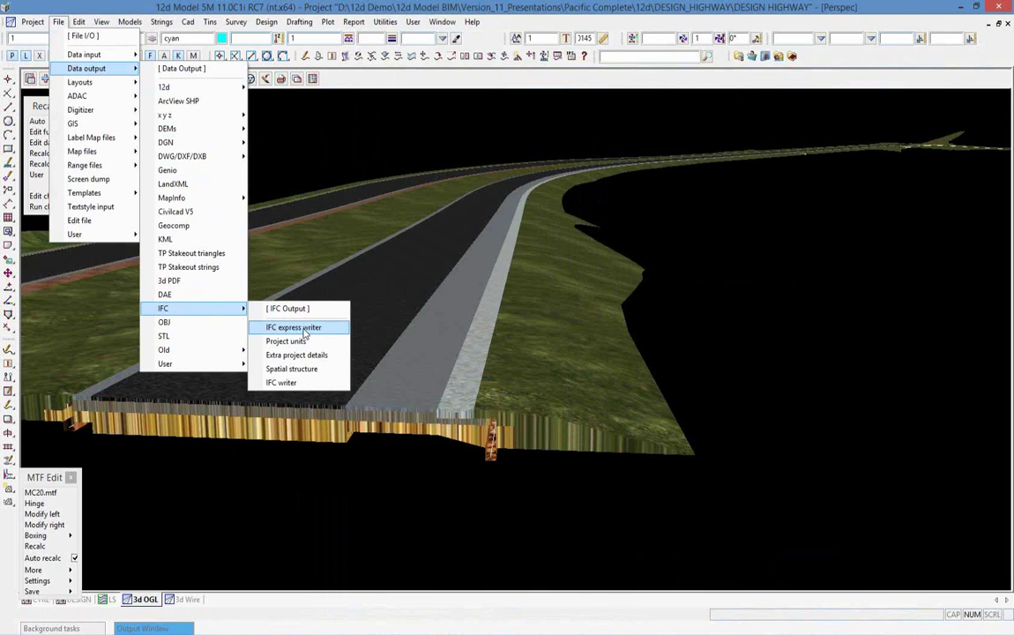
left_click(304, 329)
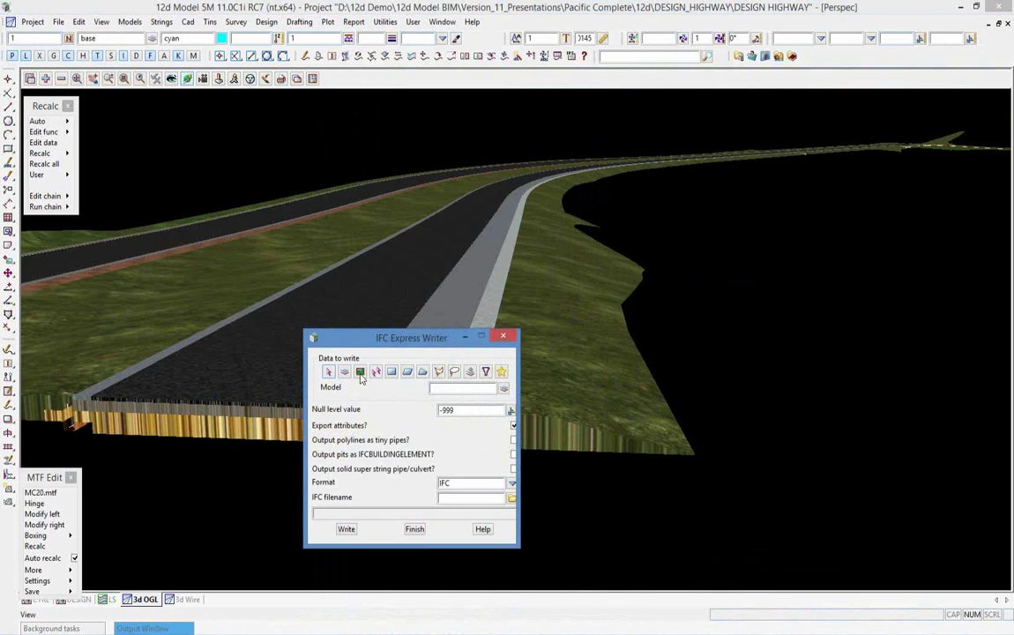
left_click(360, 371)
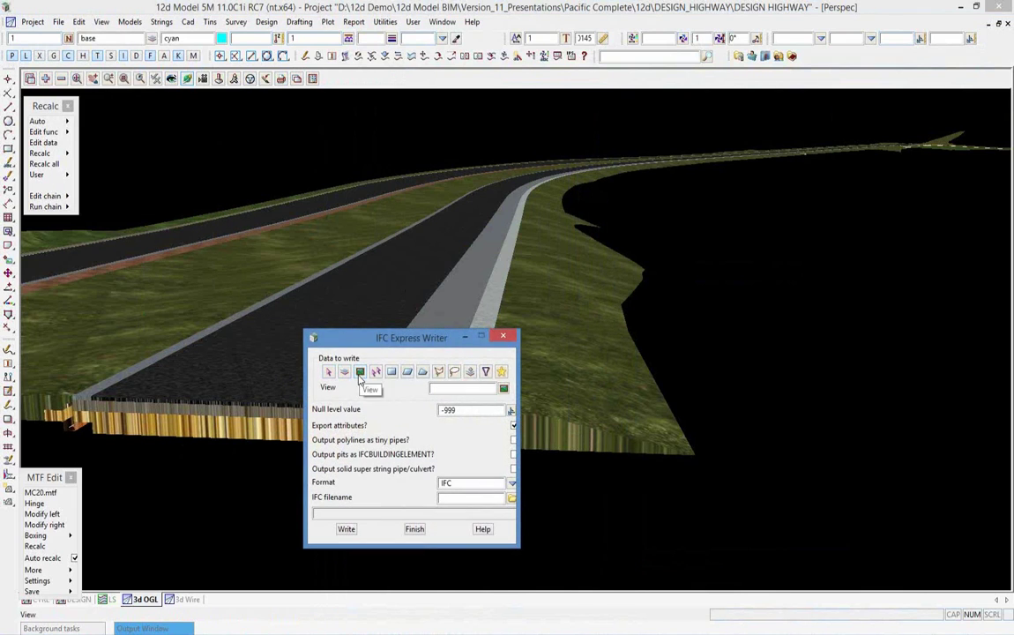
left_click(504, 388)
left_click(556, 466)
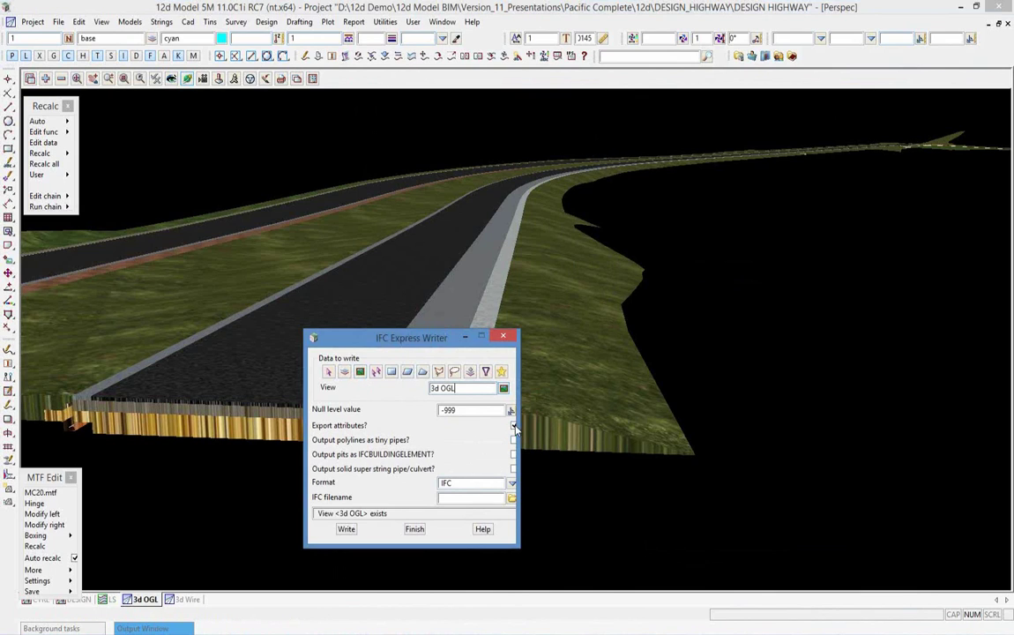
left_click(461, 498)
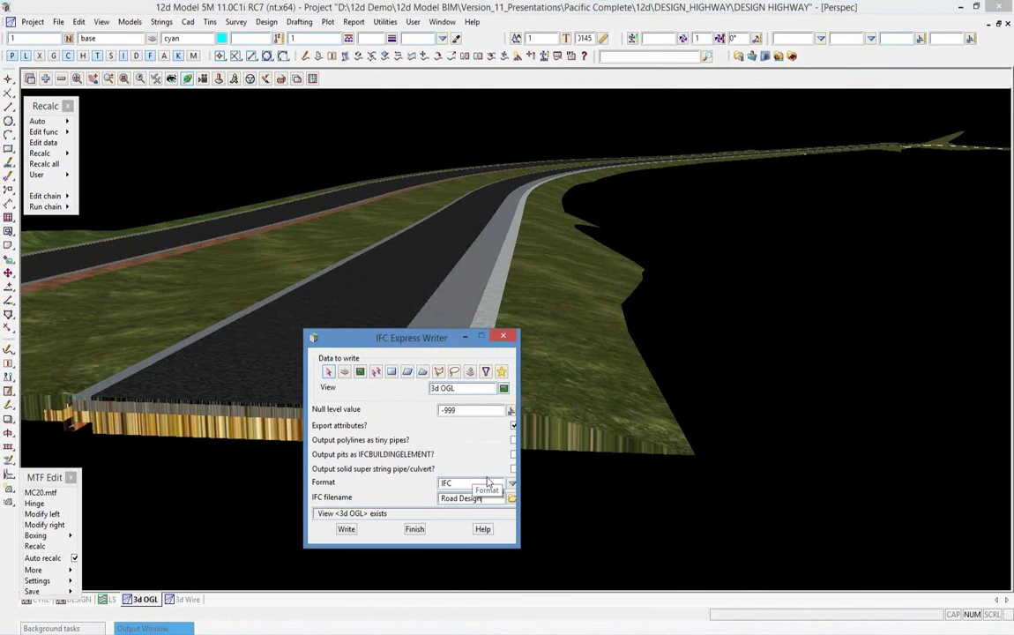
left_click(346, 529)
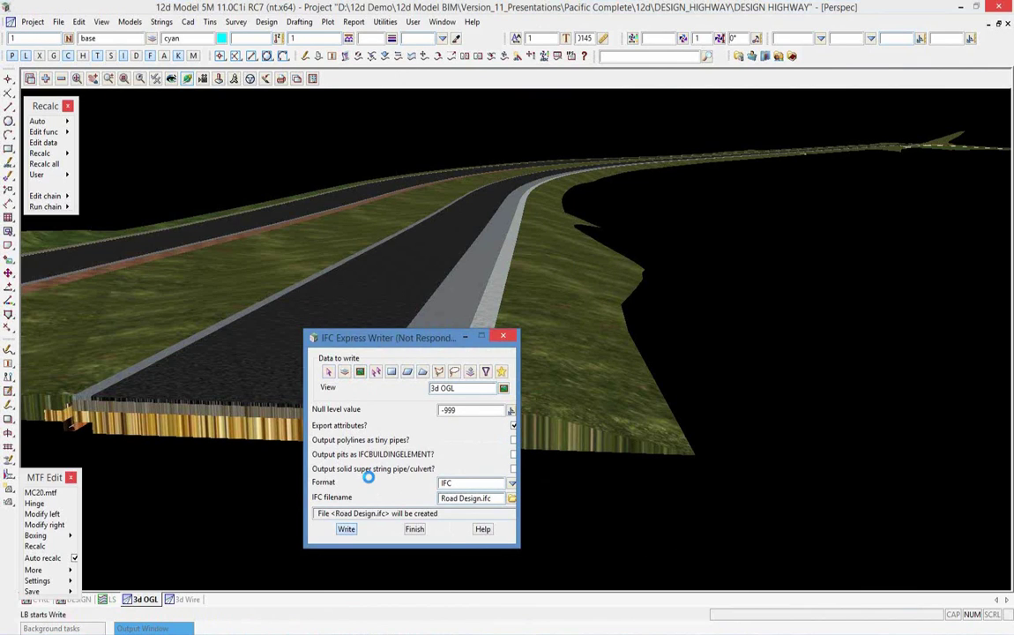
Open the exported Road Design.ifc in Solibri Model Viewer and fit the whole road model in the 3D view.
left_click(512, 499)
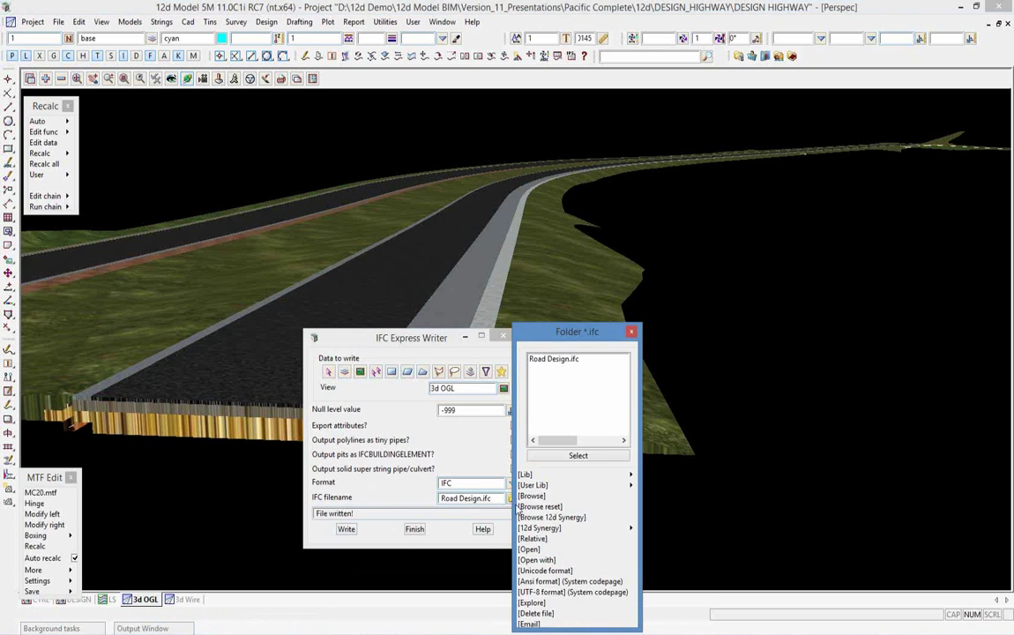
left_click(536, 551)
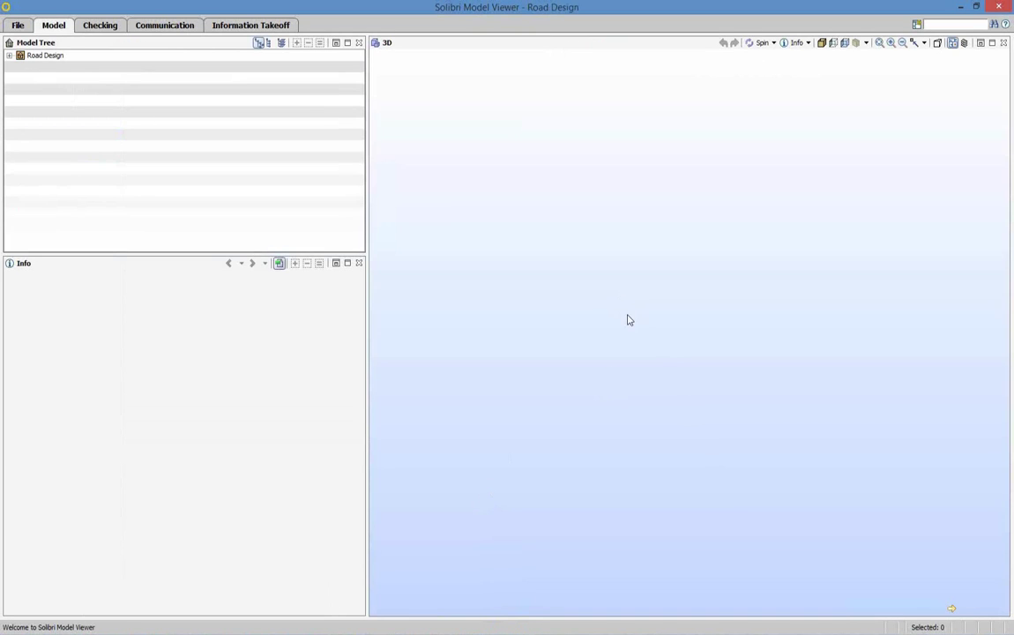
left_click(880, 44)
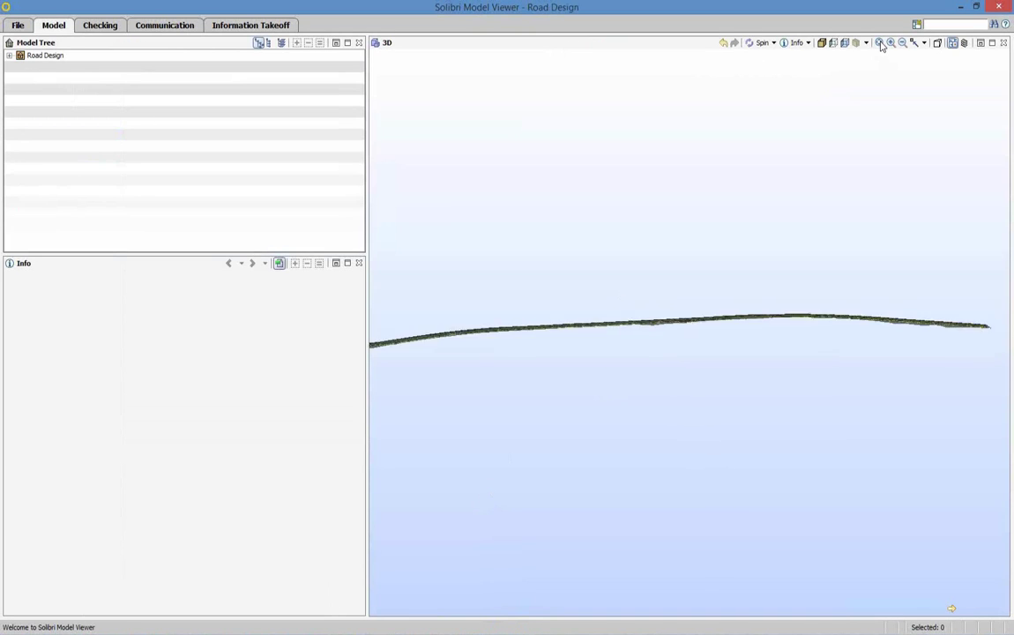
Select the deep pavement layer at the cut end of the road and examine the name in its identification properties.
left_click_drag(620, 331, 586, 384)
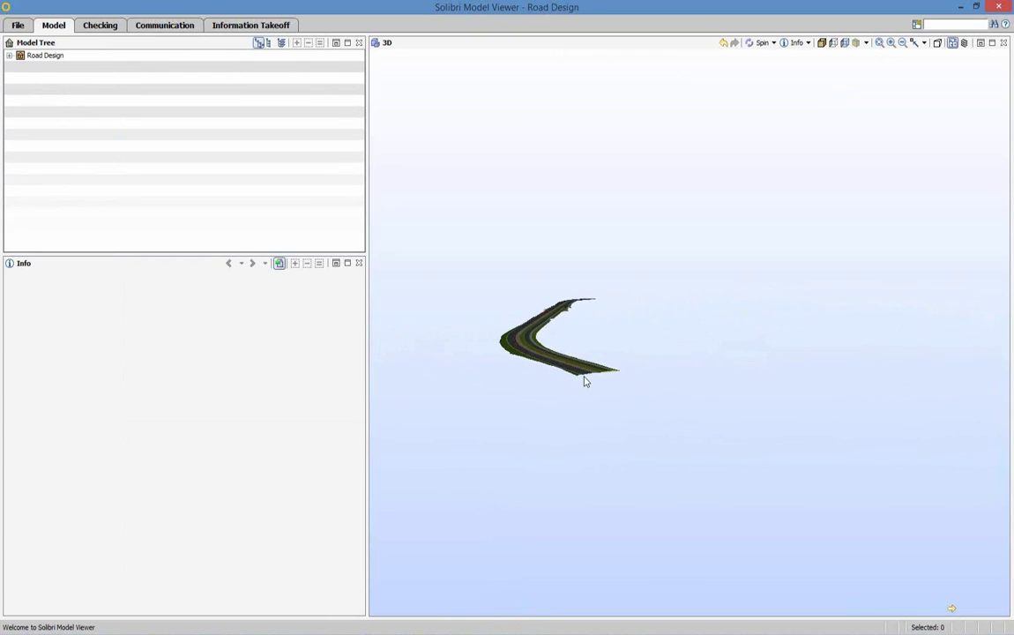
scroll(566, 376, "up", 4)
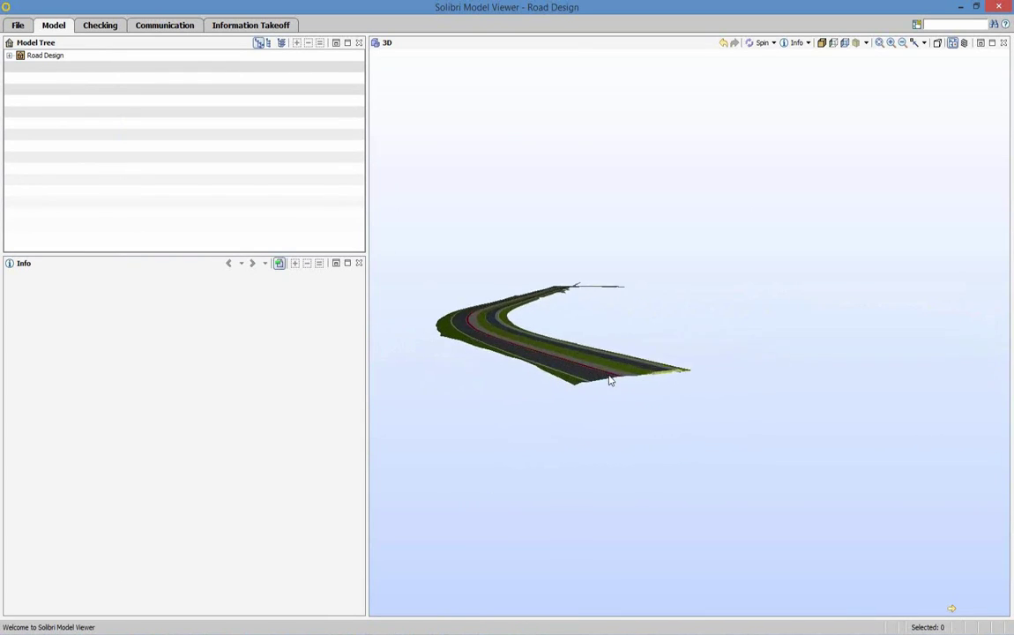
left_click_drag(709, 410, 701, 412)
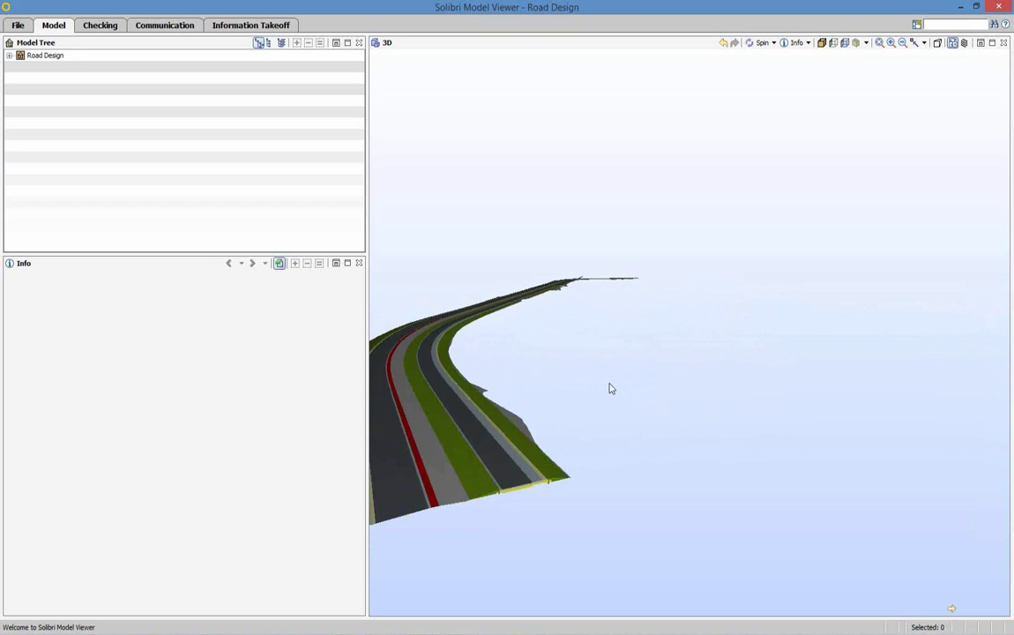
mouse_move(610, 388)
left_mouse_down()
mouse_move(638, 380)
mouse_move(641, 368)
mouse_move(627, 358)
mouse_move(568, 353)
left_mouse_up()
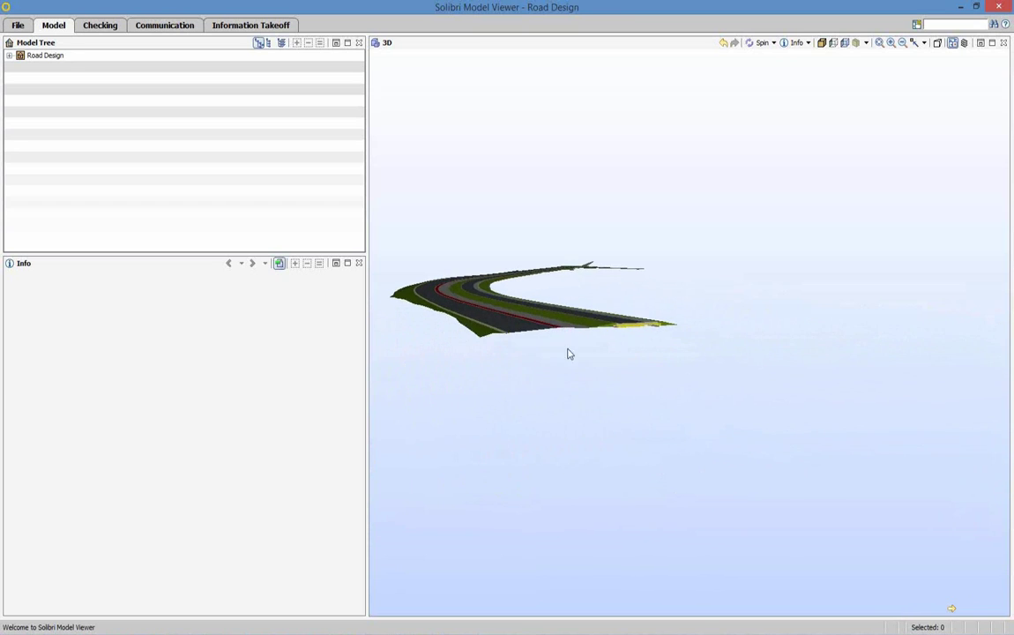
scroll(529, 336, "up", 4)
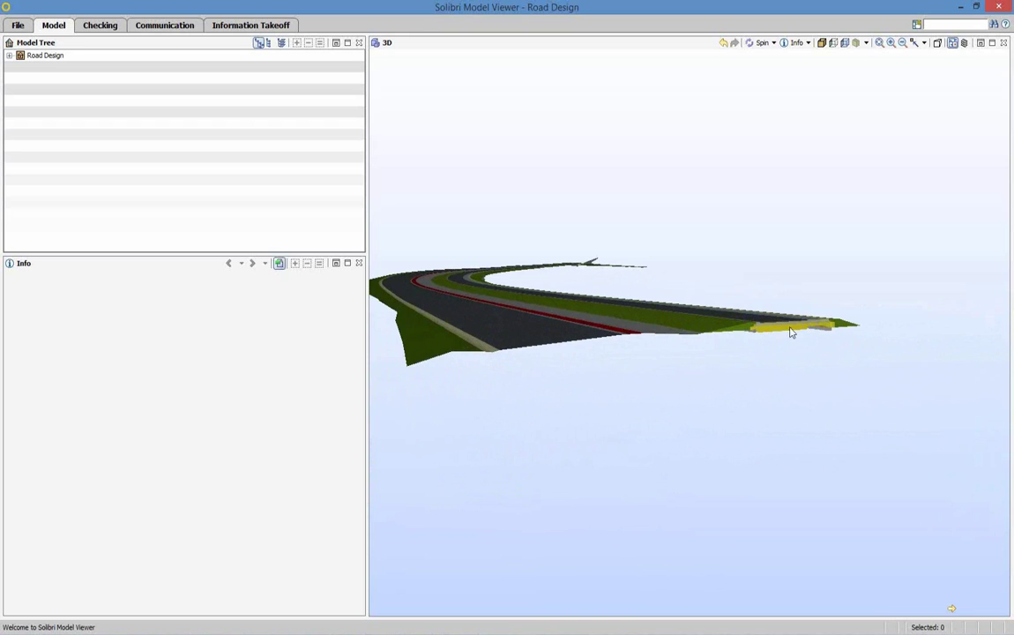
scroll(792, 329, "up", 1)
middle_click_drag(867, 331, 851, 329)
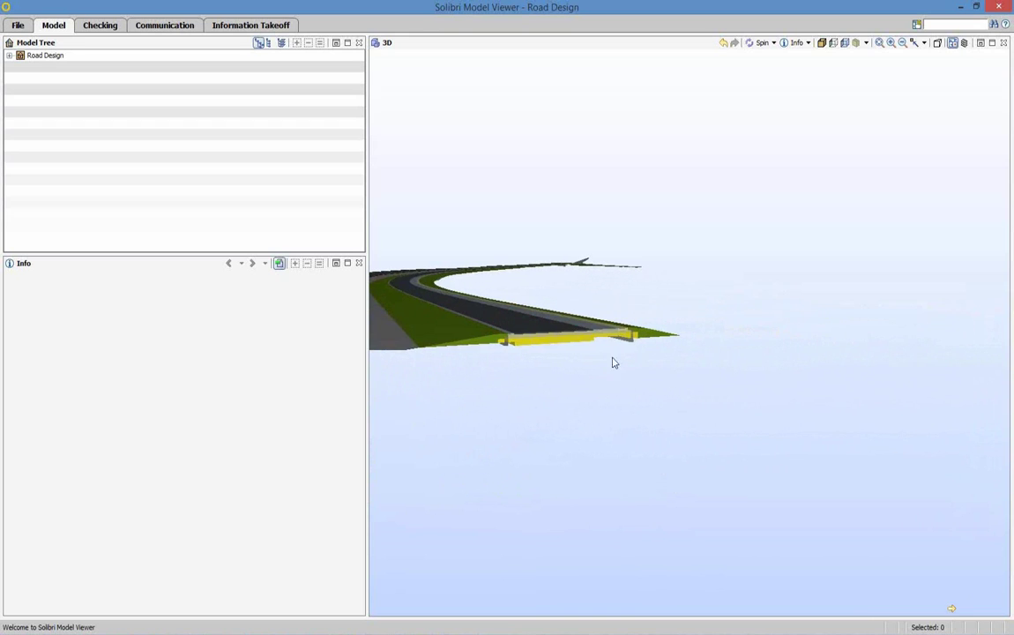
left_click(570, 347)
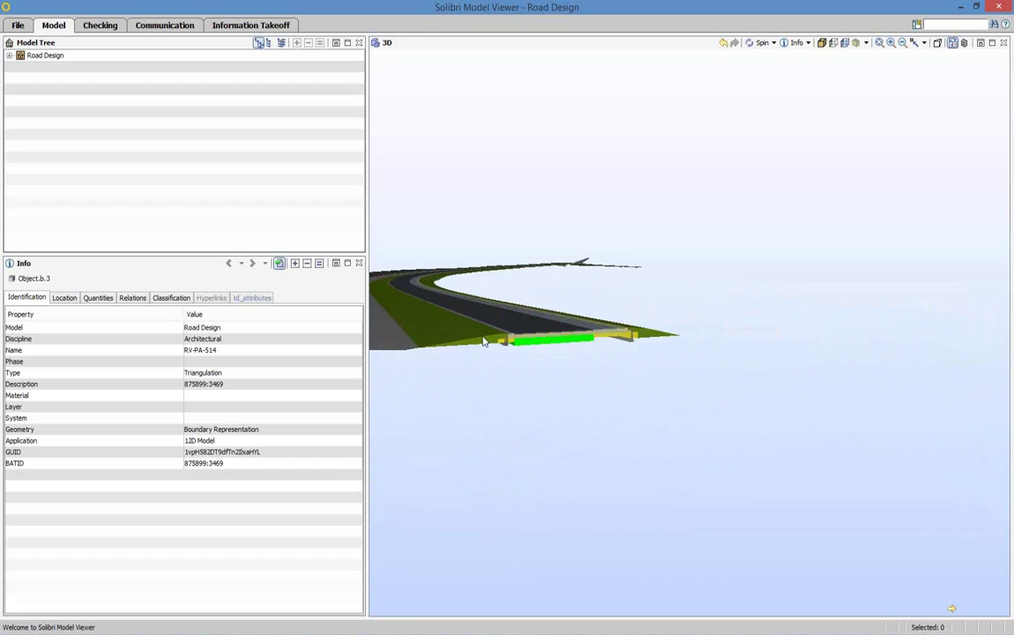
scroll(467, 334, "up", 3)
scroll(473, 333, "up", 1)
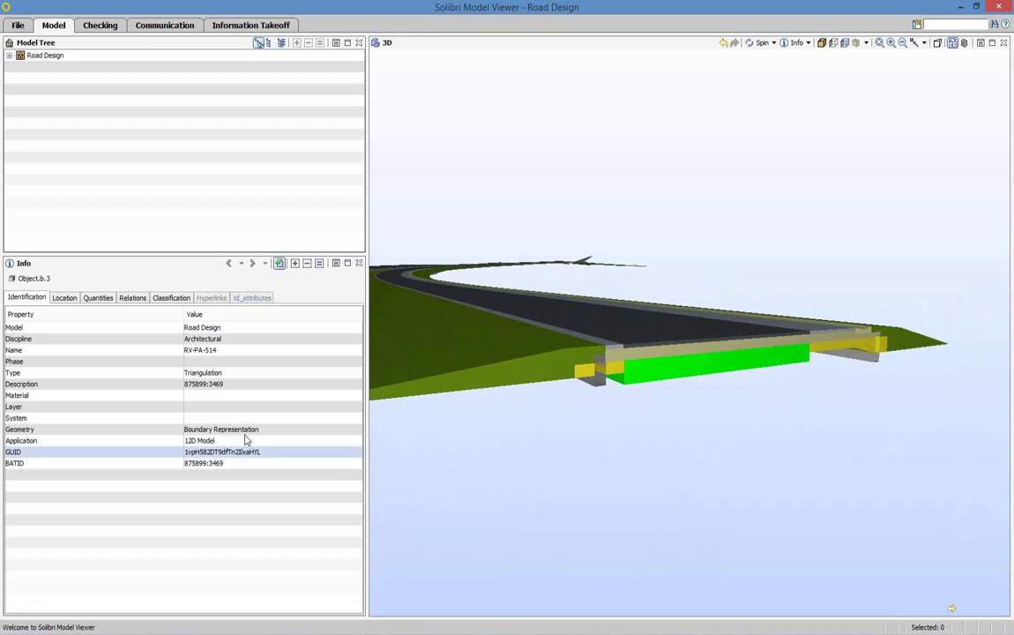
left_click(212, 353)
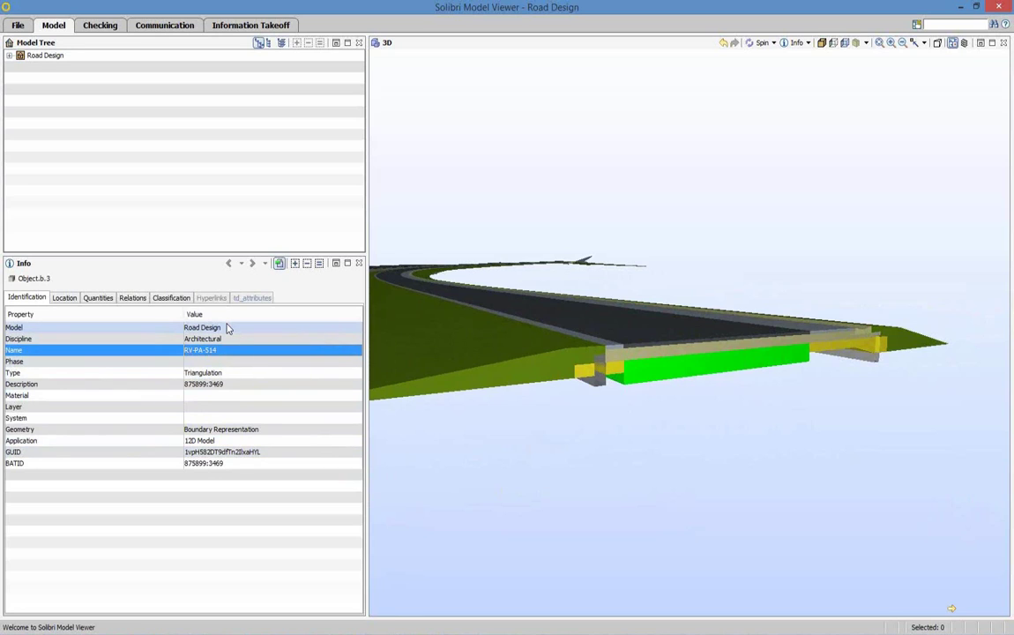
Examine the assetName and discipline values in the selected pavement layer's td_attributes.
left_click(253, 299)
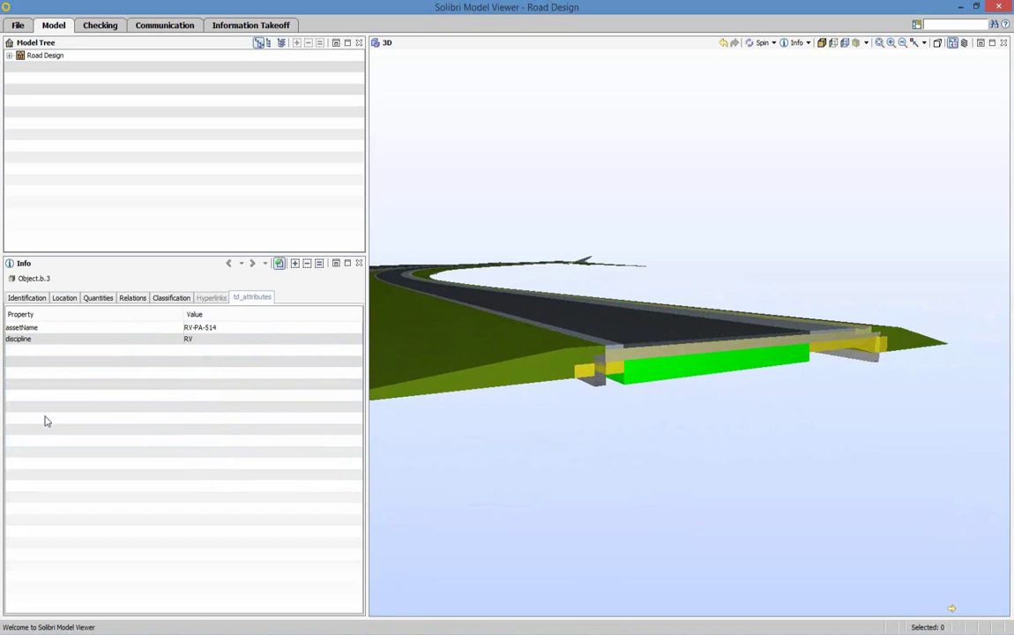
left_click(31, 342)
left_click(33, 329)
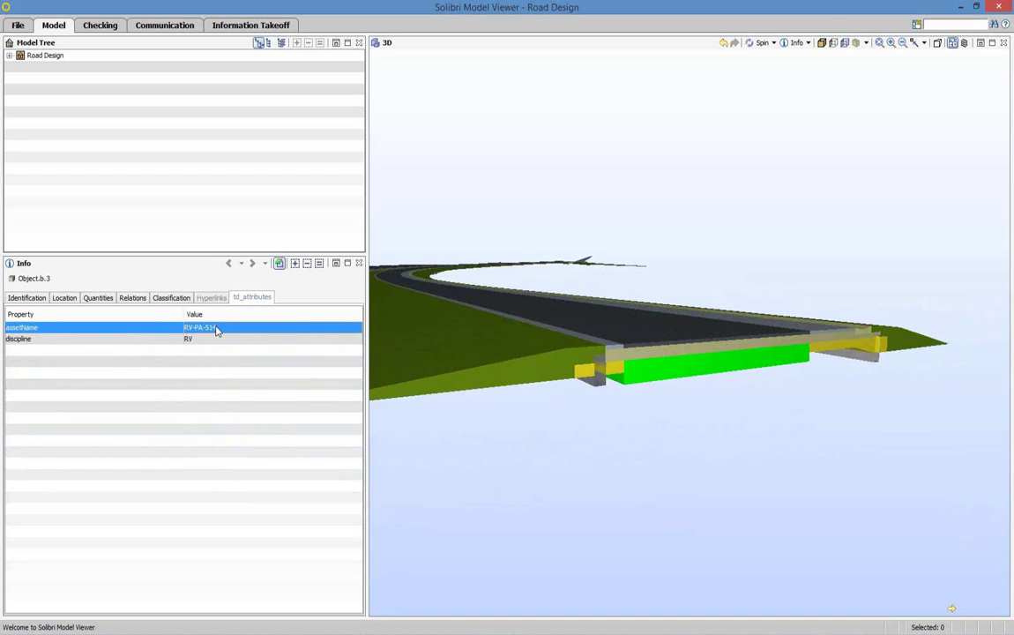
left_click(26, 344)
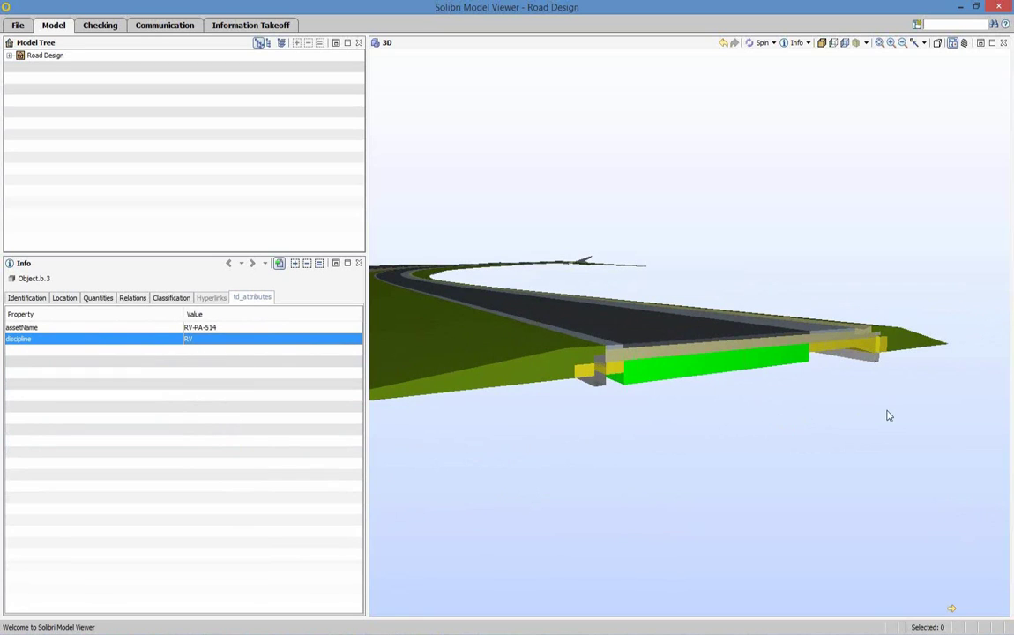
Select the bitumen surface of the adjacent carriageway, beyond the red strip, and view its identification properties.
scroll(891, 415, "down", 3)
left_click_drag(916, 424, 924, 430)
scroll(923, 430, "down", 5)
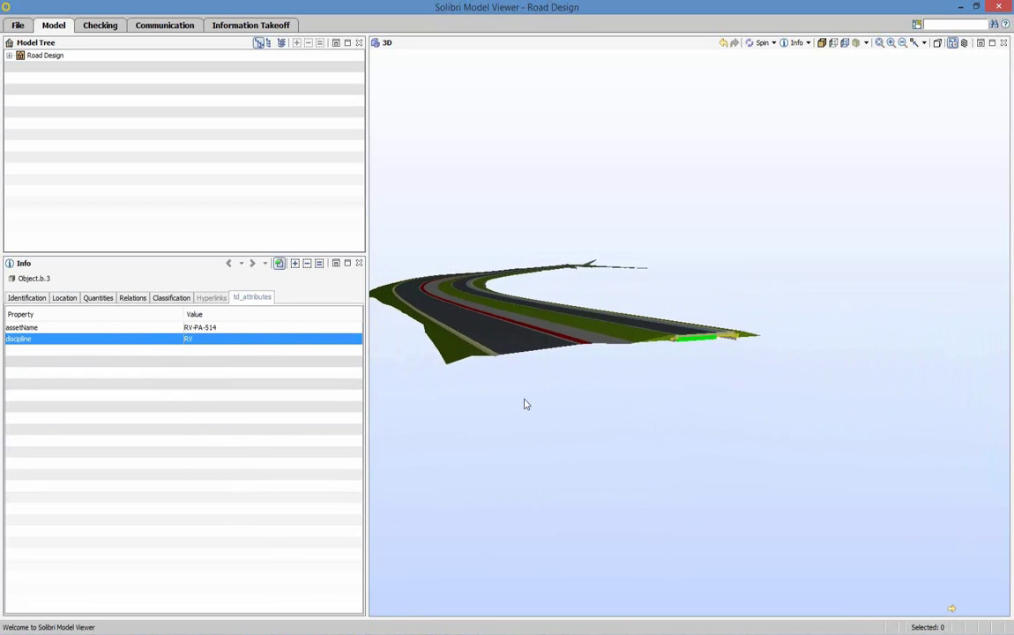
scroll(404, 333, "up", 1)
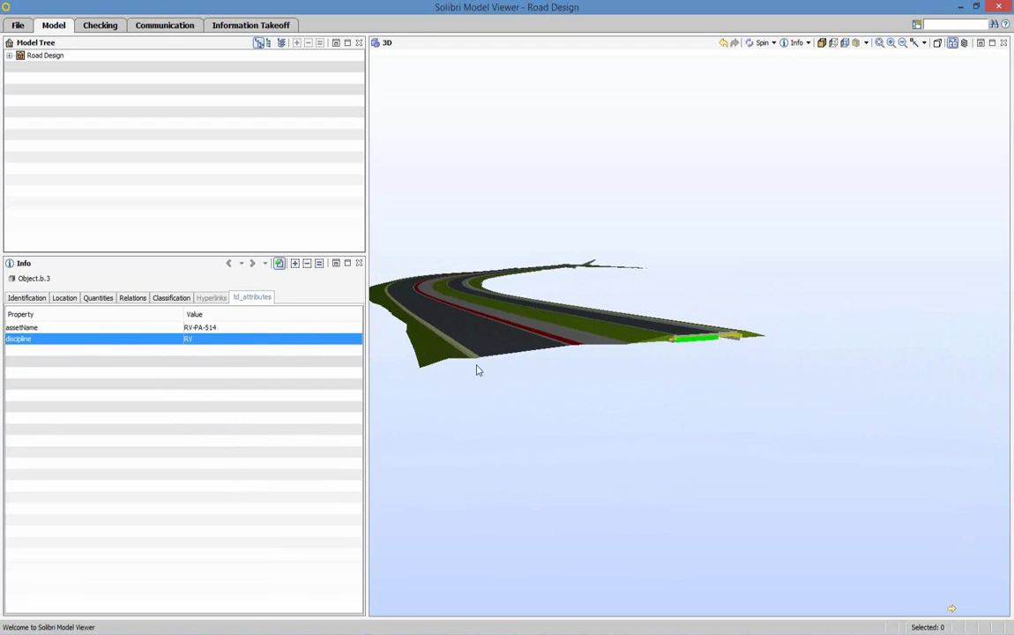
middle_click_drag(479, 366, 527, 389)
scroll(609, 407, "up", 6)
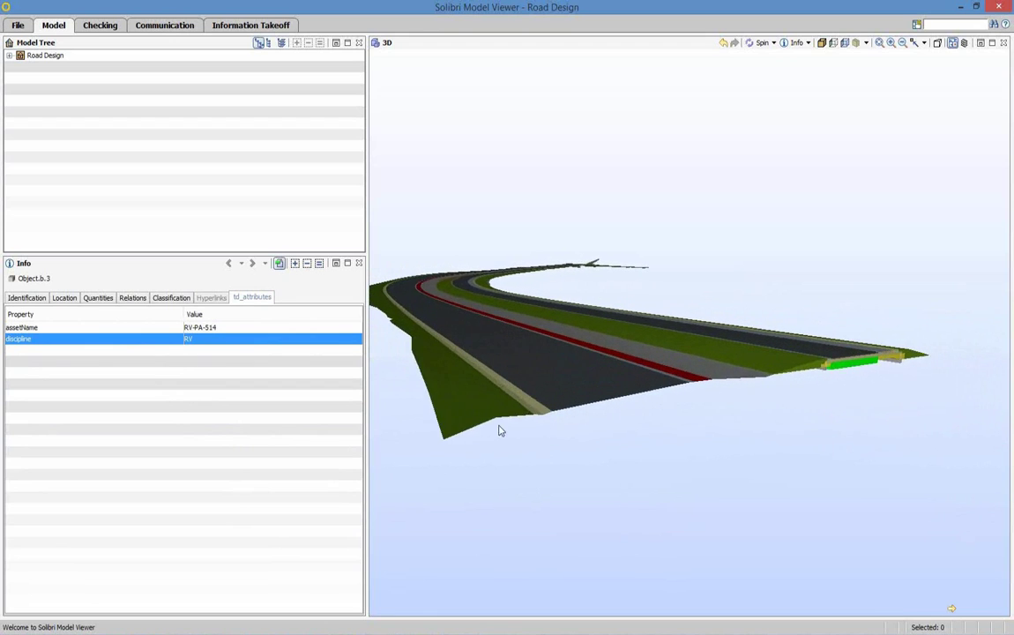
scroll(501, 428, "up", 1)
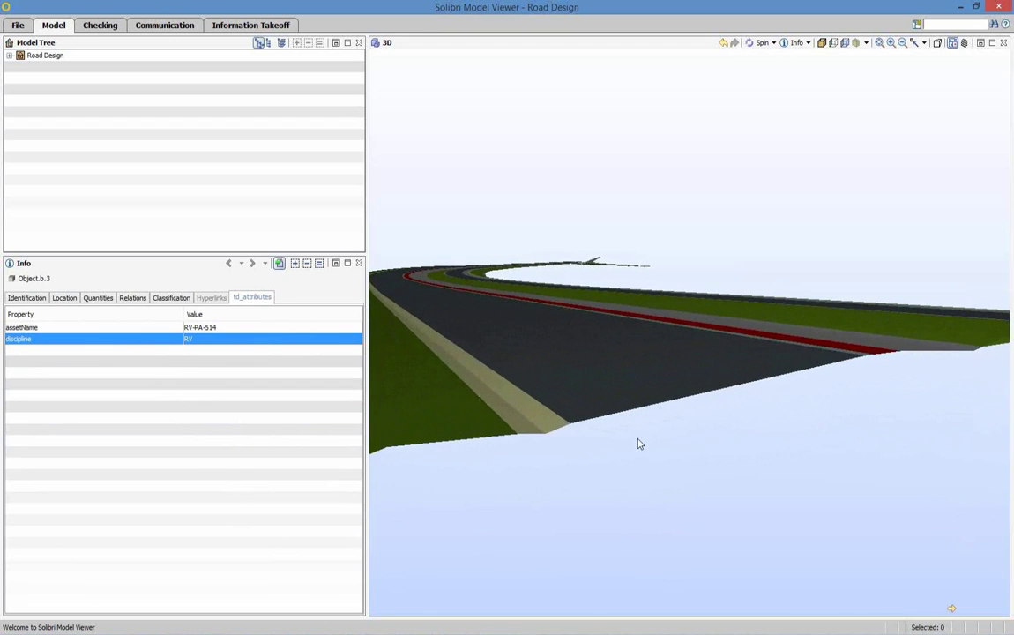
left_click(667, 404)
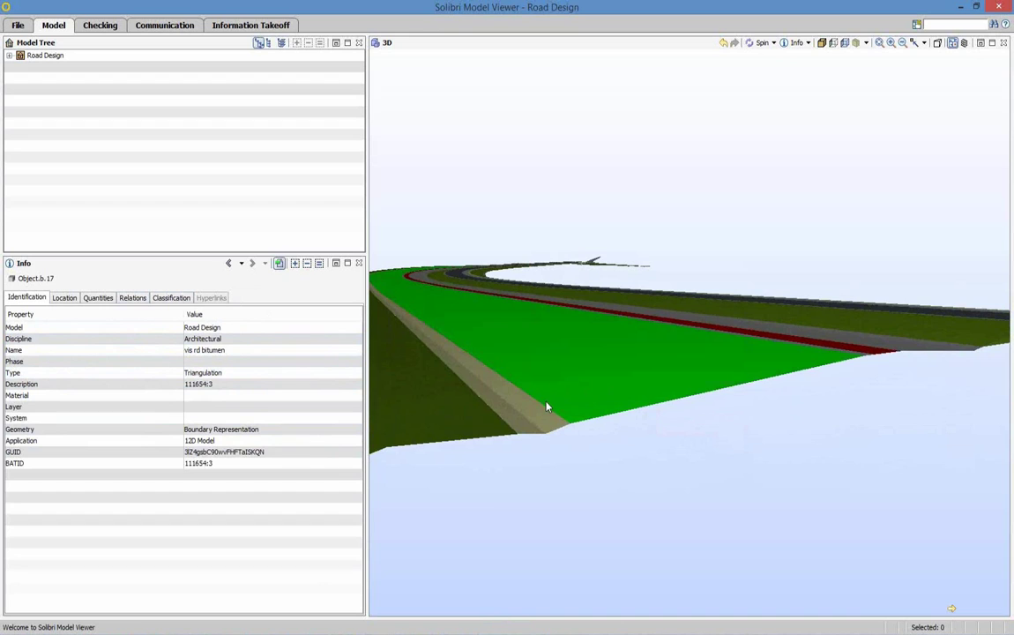
Switch back to the 12d Model window showing the textured road perspective.
left_click_drag(547, 408, 766, 455)
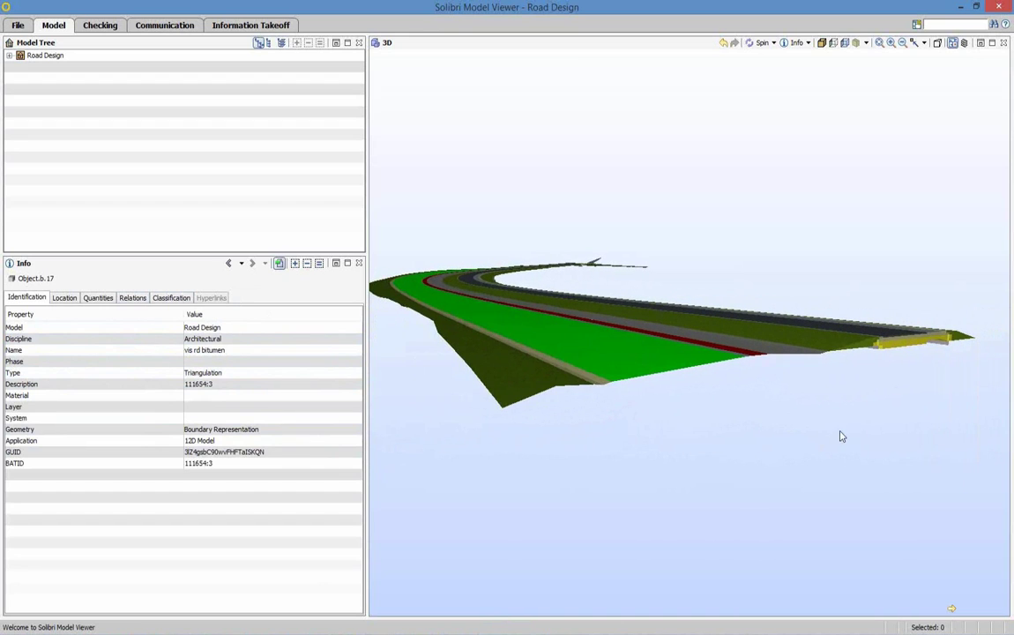
left_click_drag(821, 428, 814, 428)
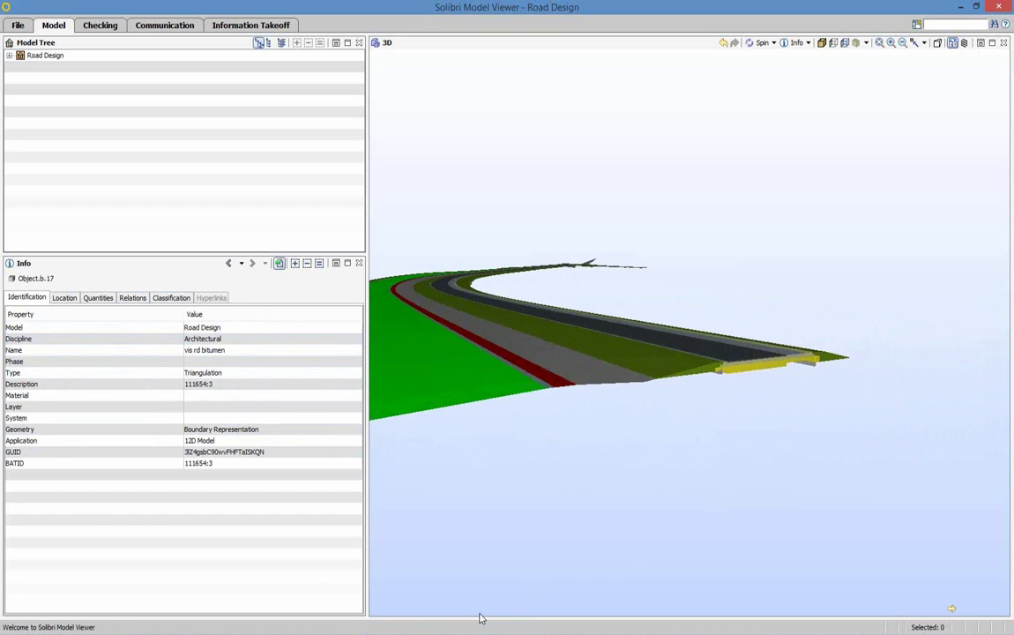
mouse_move(346, 631)
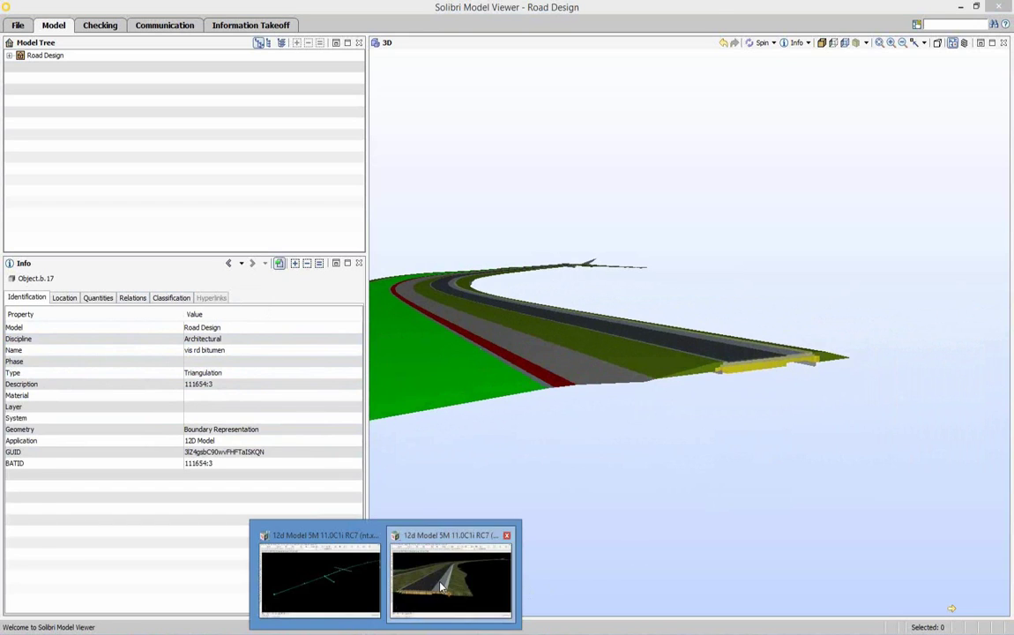
left_click(401, 538)
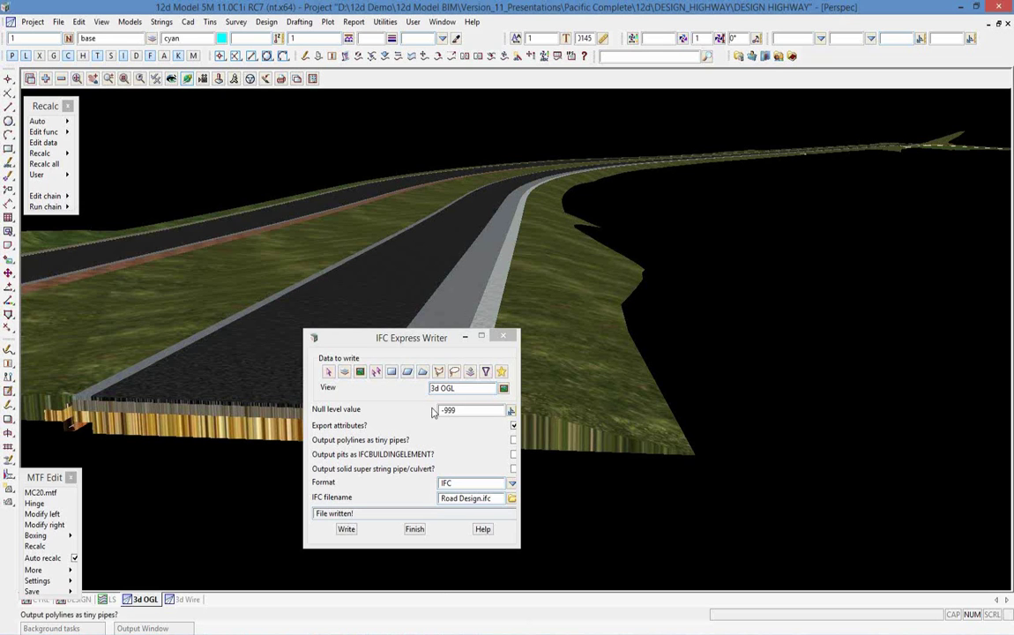
Look through the list of runnable chains without running any, and close the IFC Express Writer.
left_click(385, 21)
mouse_move(423, 86)
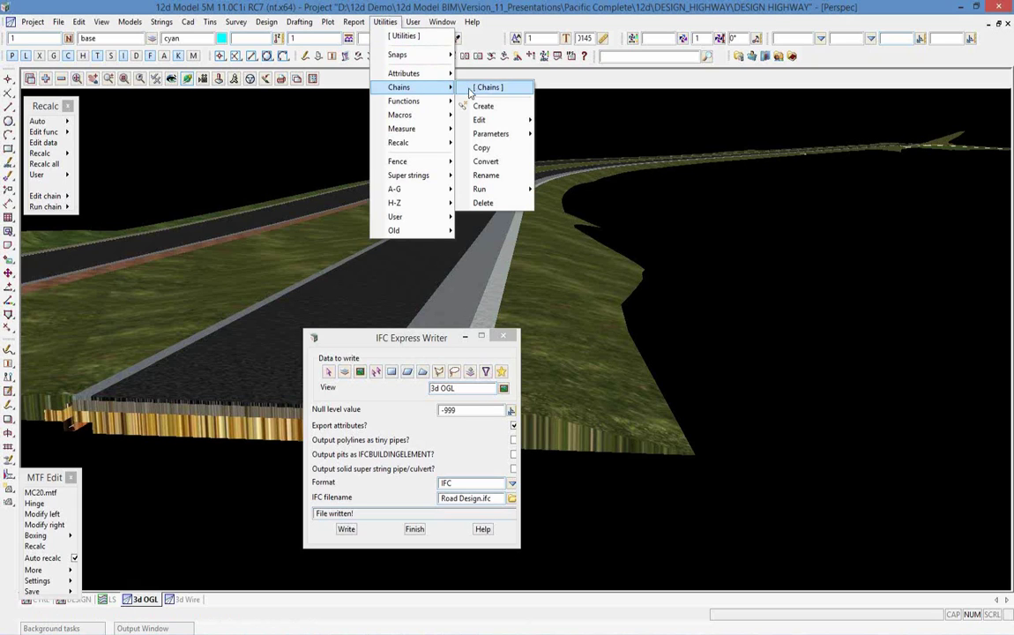
mouse_move(507, 190)
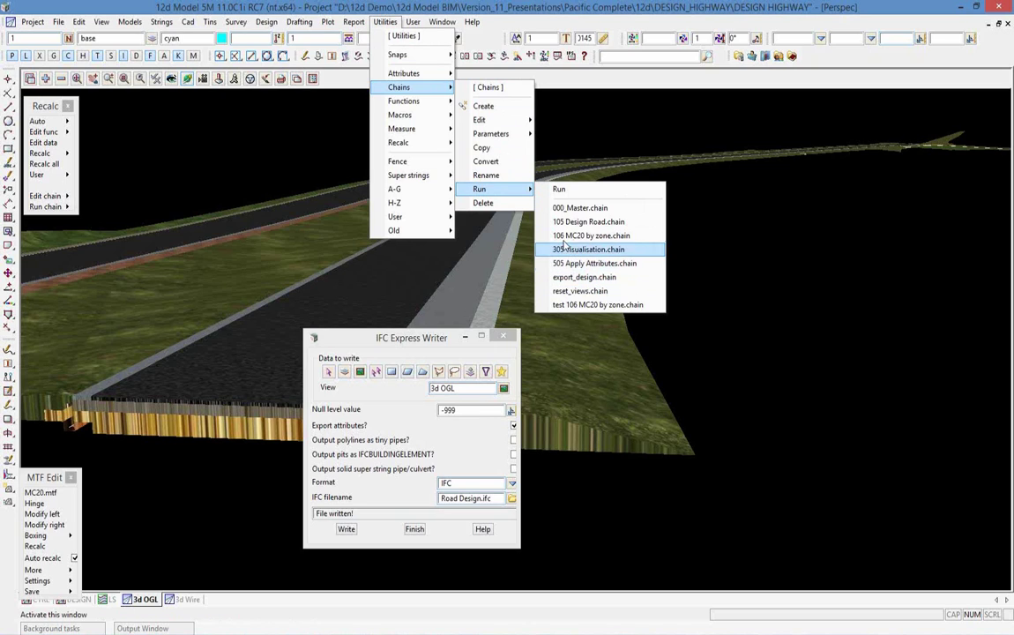
left_click(392, 23)
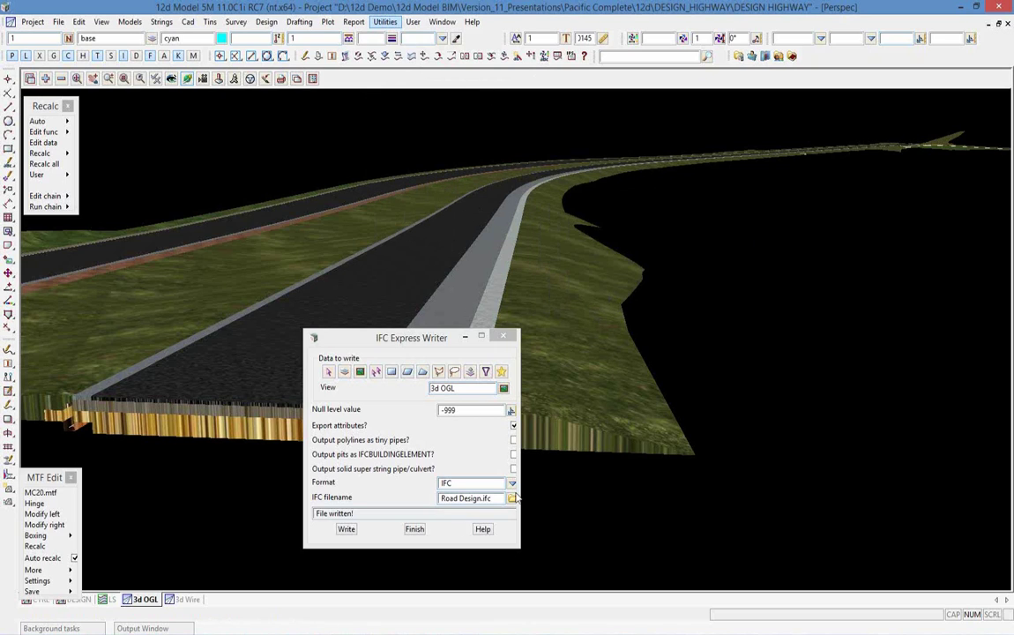
left_click(412, 529)
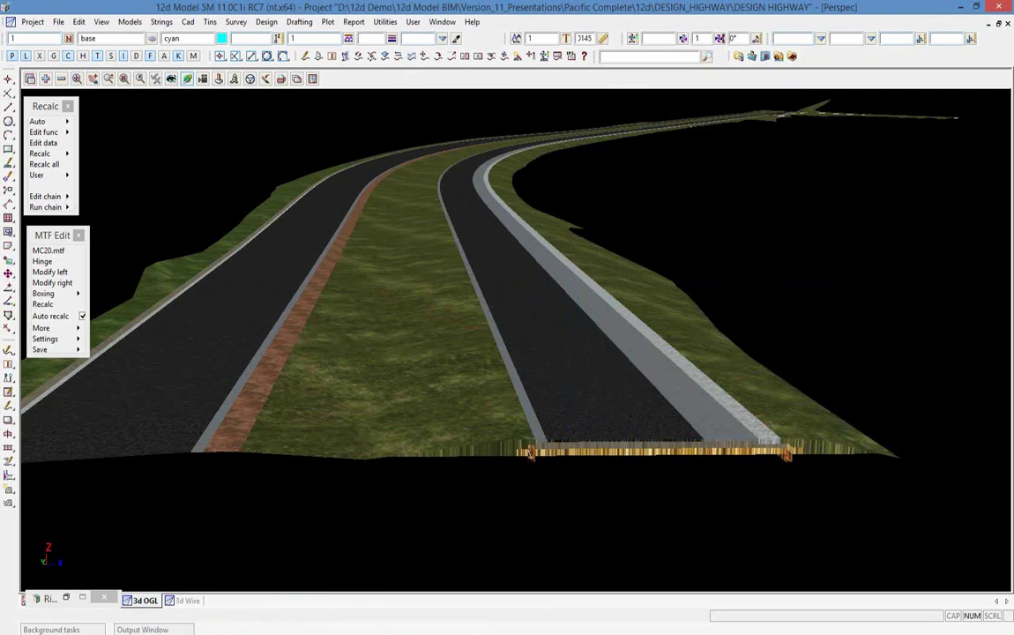
Switch to the 12d Model window with the DRAINAGE project, showing its pipe network in perspective.
mouse_move(384, 631)
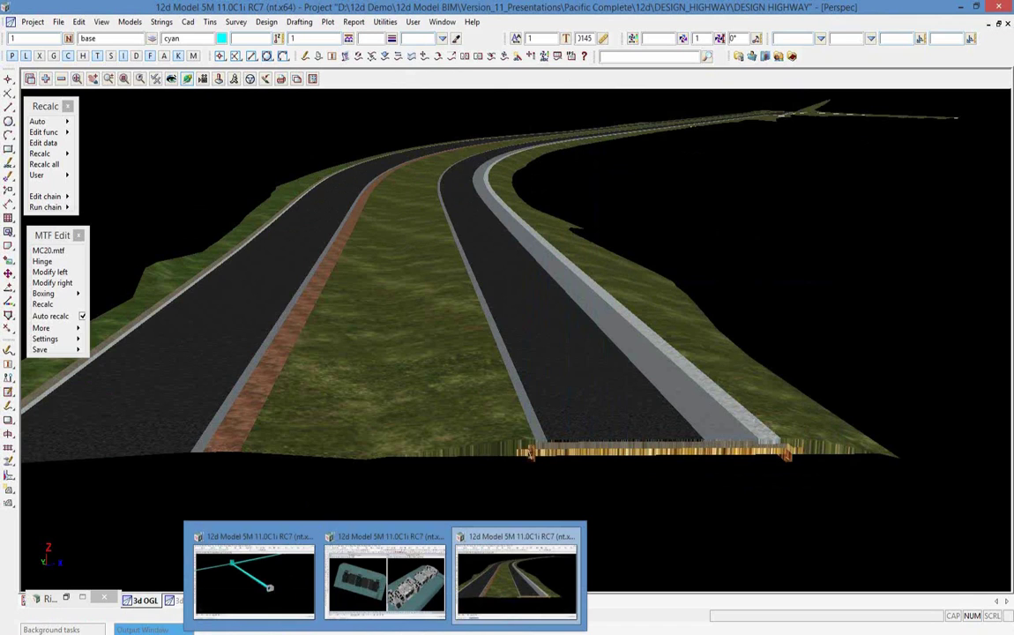
left_click(265, 582)
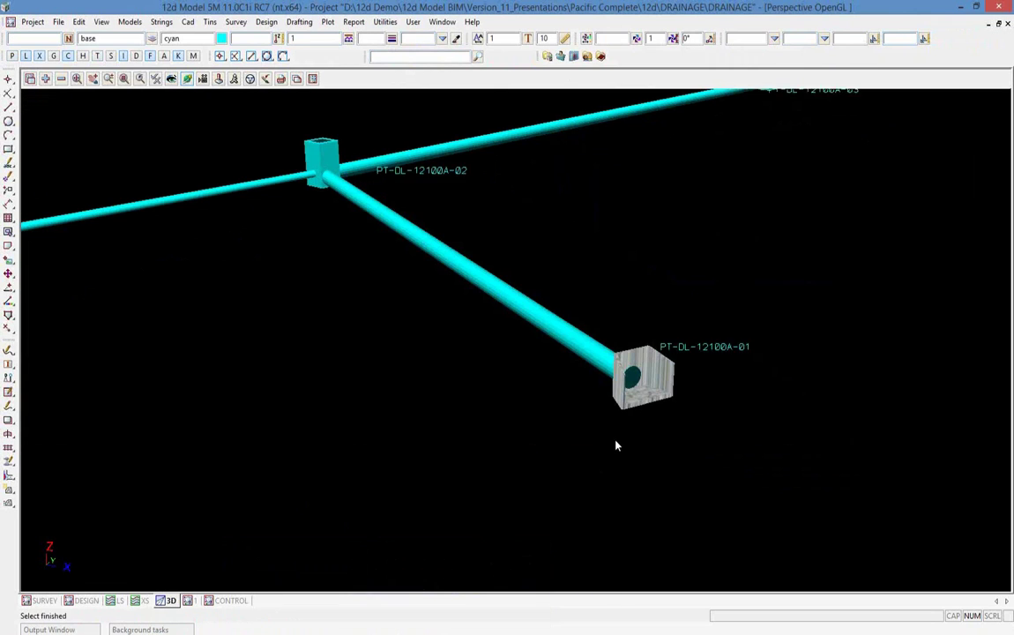
scroll(617, 445, "down", 5)
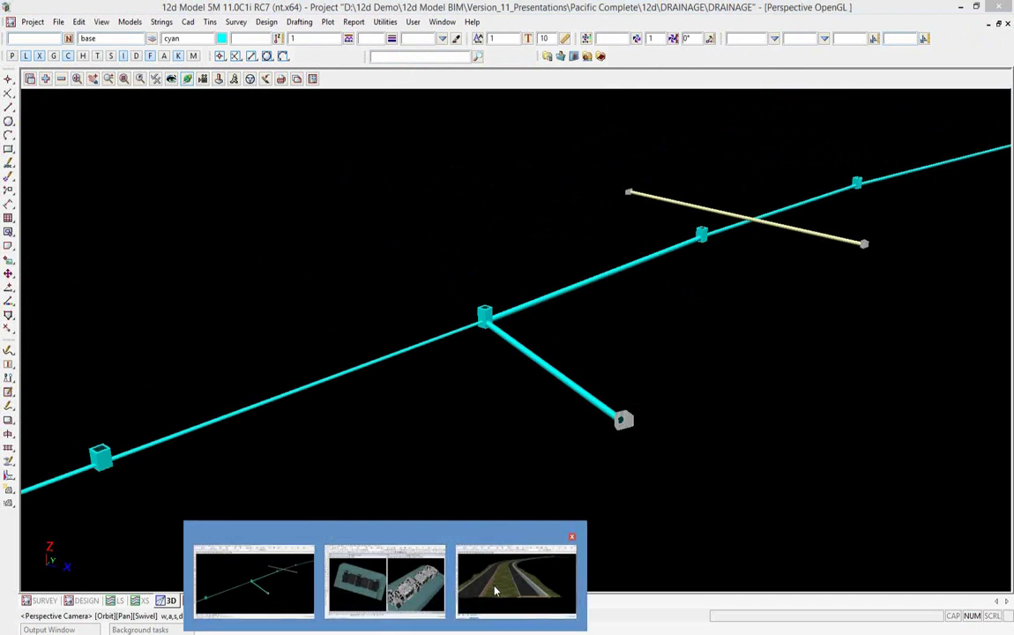
left_click(461, 607)
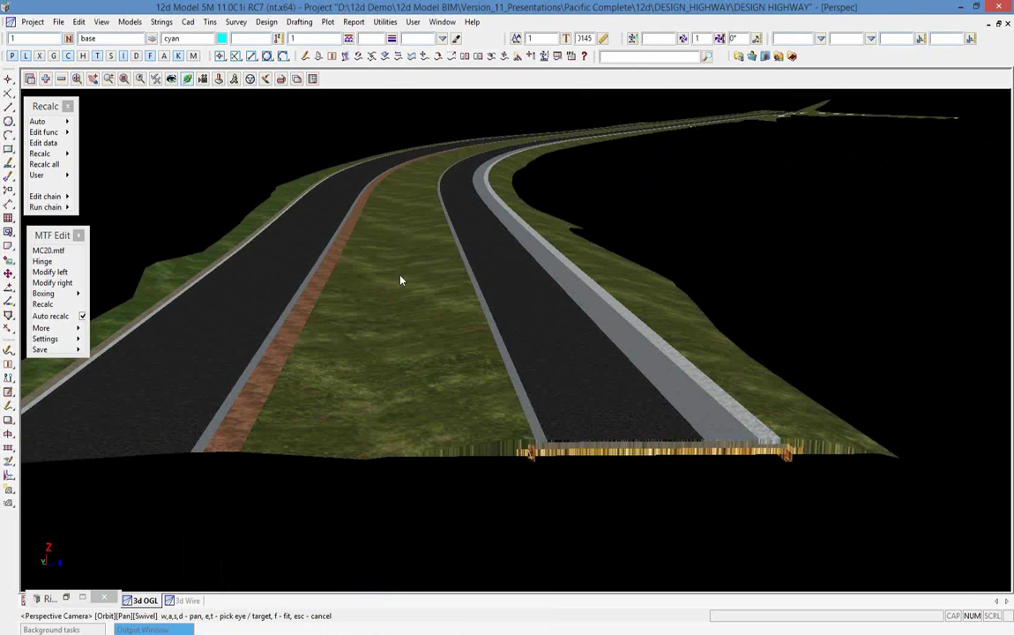
mouse_move(458, 609)
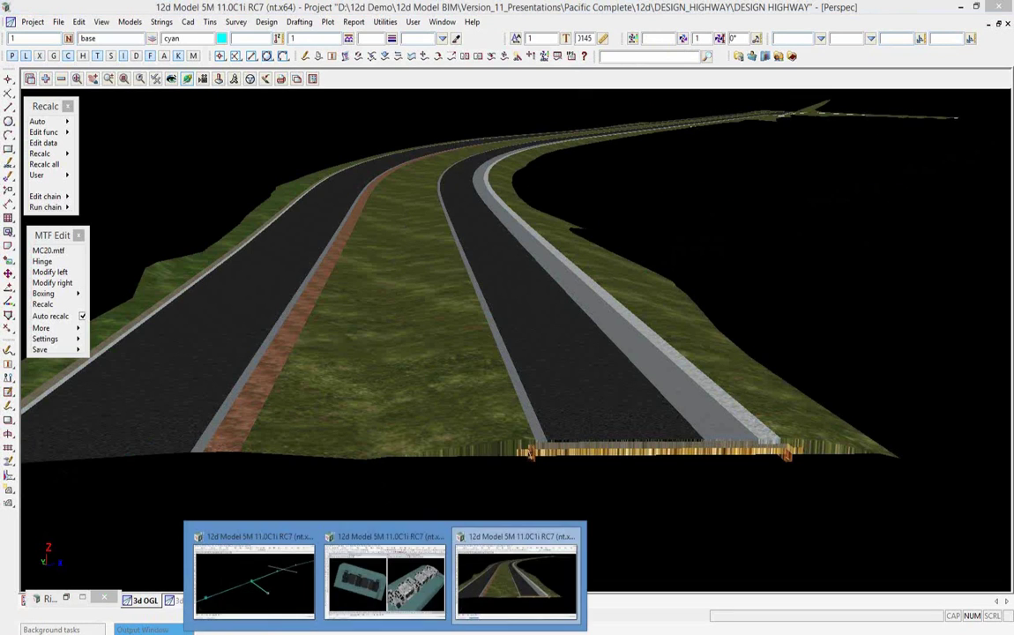
left_click(385, 510)
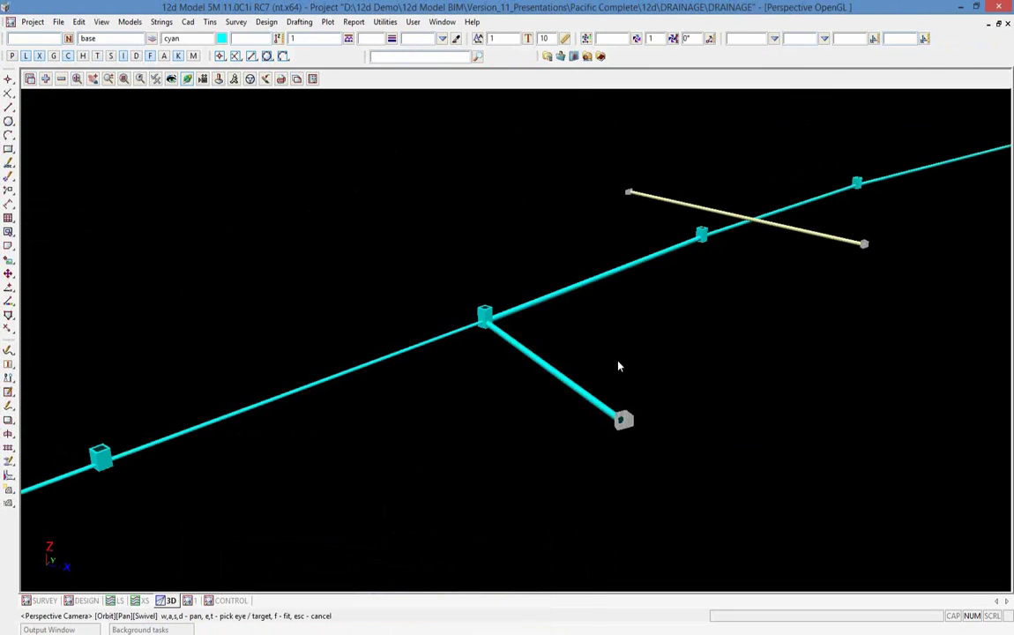
Examine the headwall at the end of the branch pipe and the surrounding drainage pits and pipes.
scroll(624, 318, "down", 3)
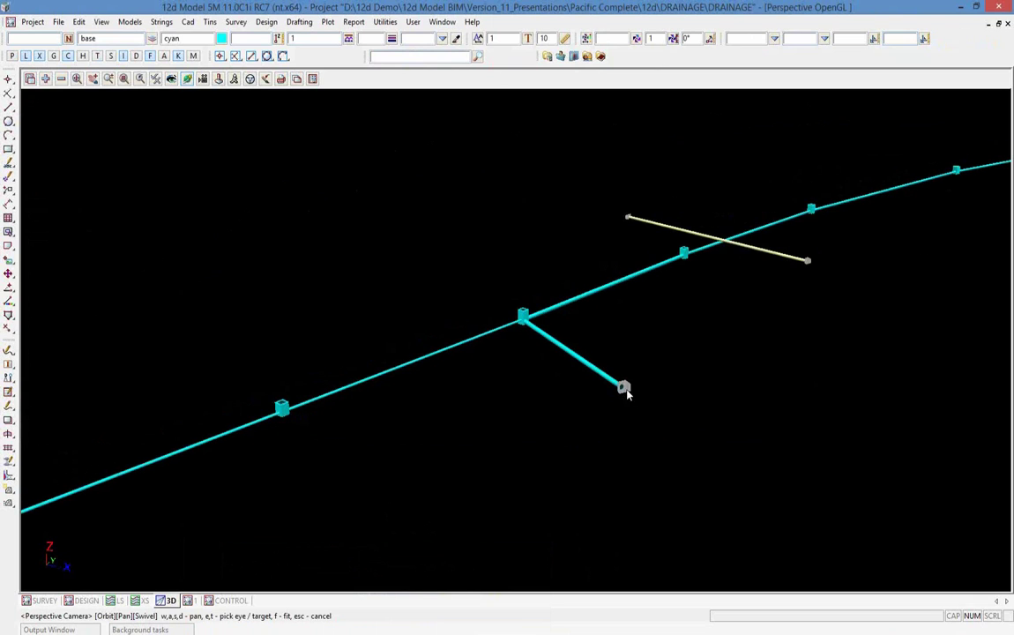
scroll(628, 389, "up", 2)
scroll(629, 388, "down", 2)
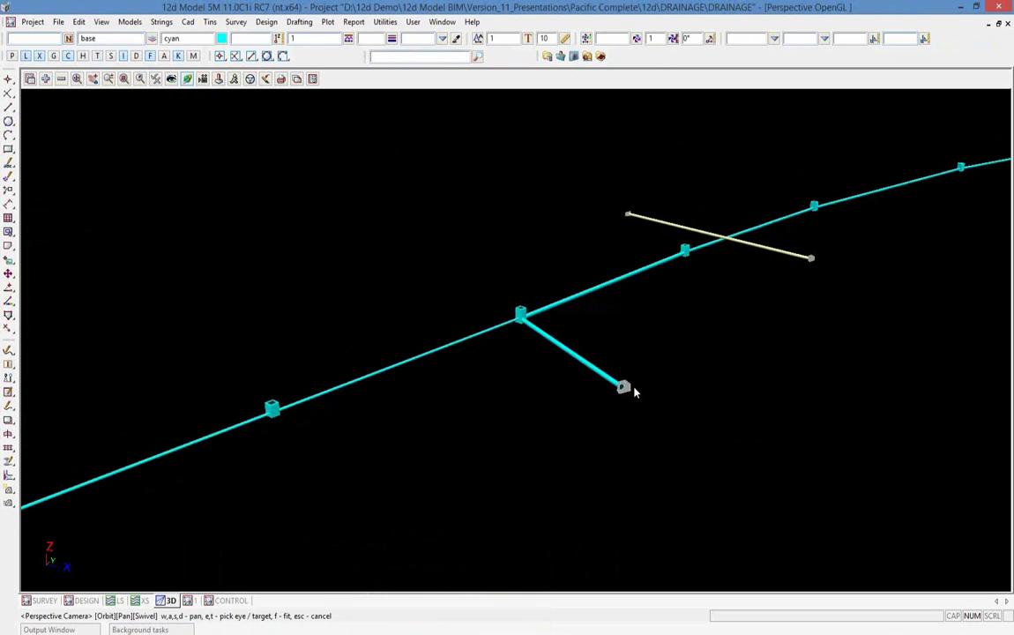
scroll(634, 390, "up", 6)
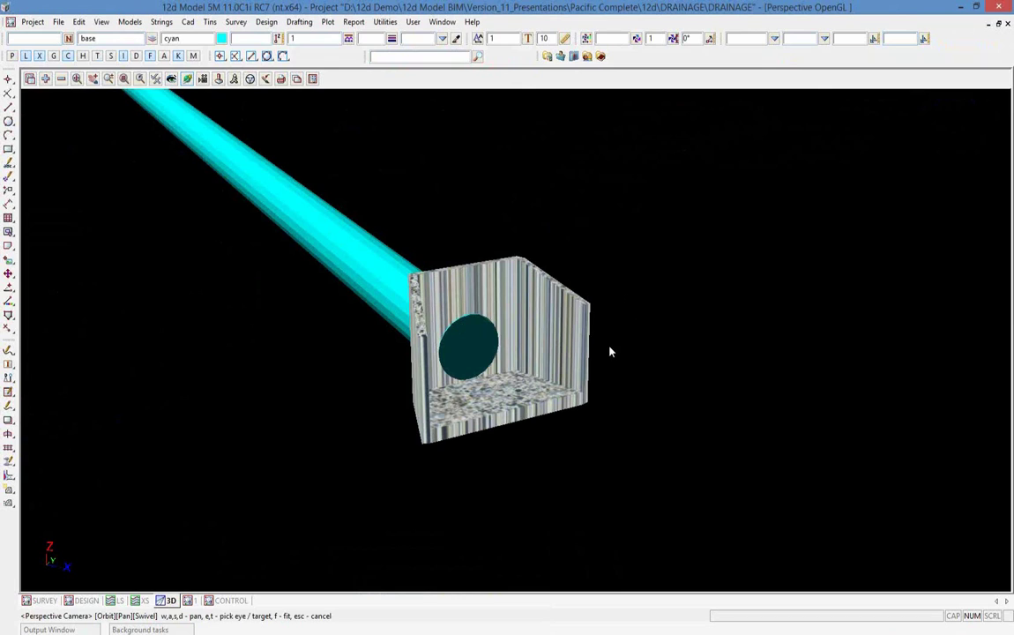
scroll(609, 350, "down", 3)
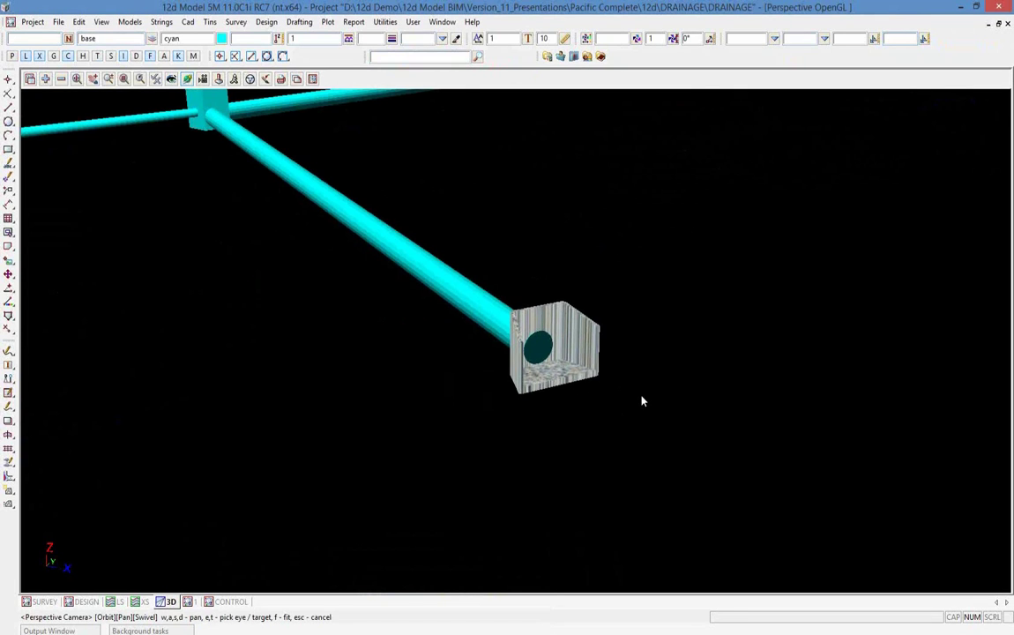
scroll(642, 400, "down", 5)
scroll(642, 400, "down", 3)
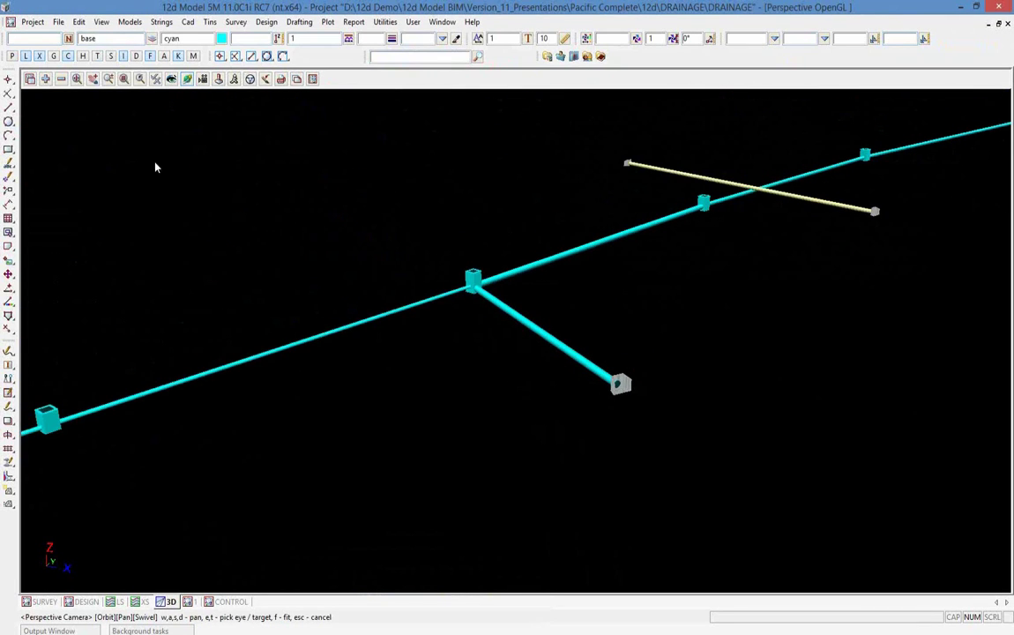
Export the contents of the 3D view with the IFC Express Writer in IFC format to the file drainage.ifc.
left_click(59, 21)
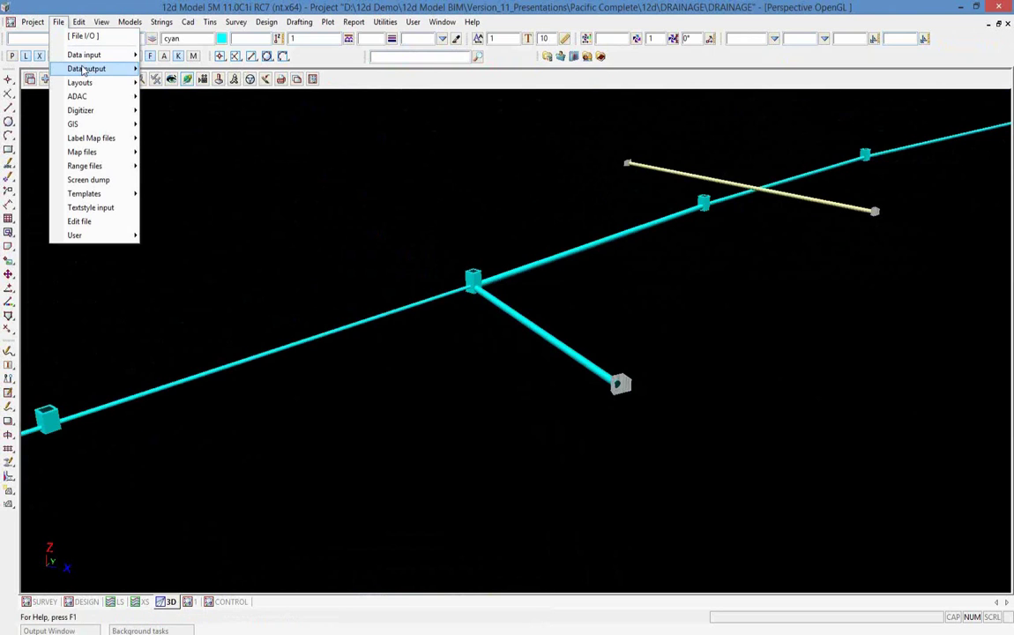
mouse_move(83, 71)
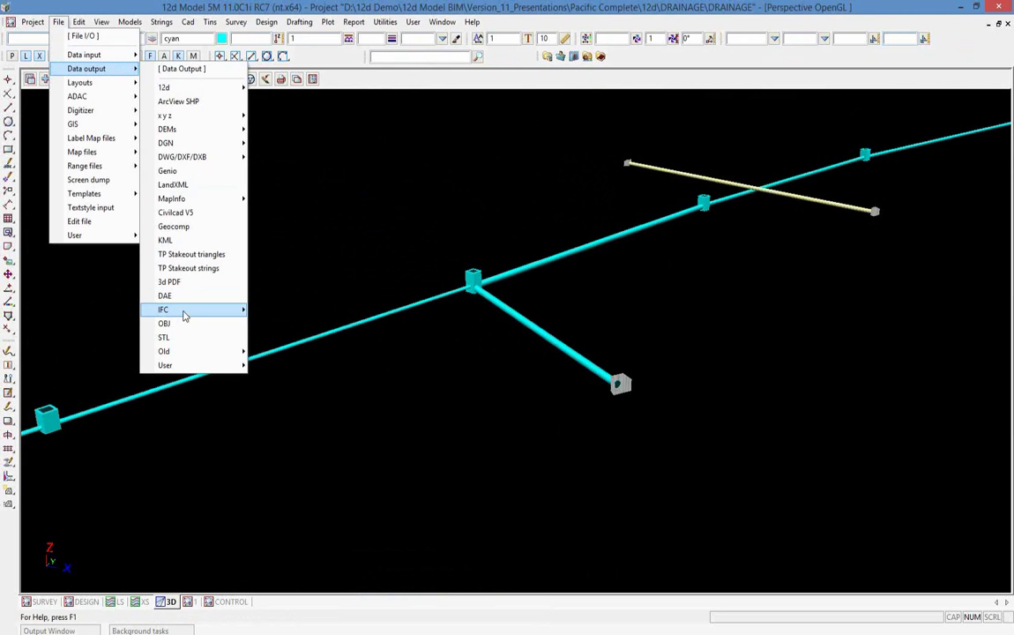
mouse_move(184, 313)
left_click(288, 326)
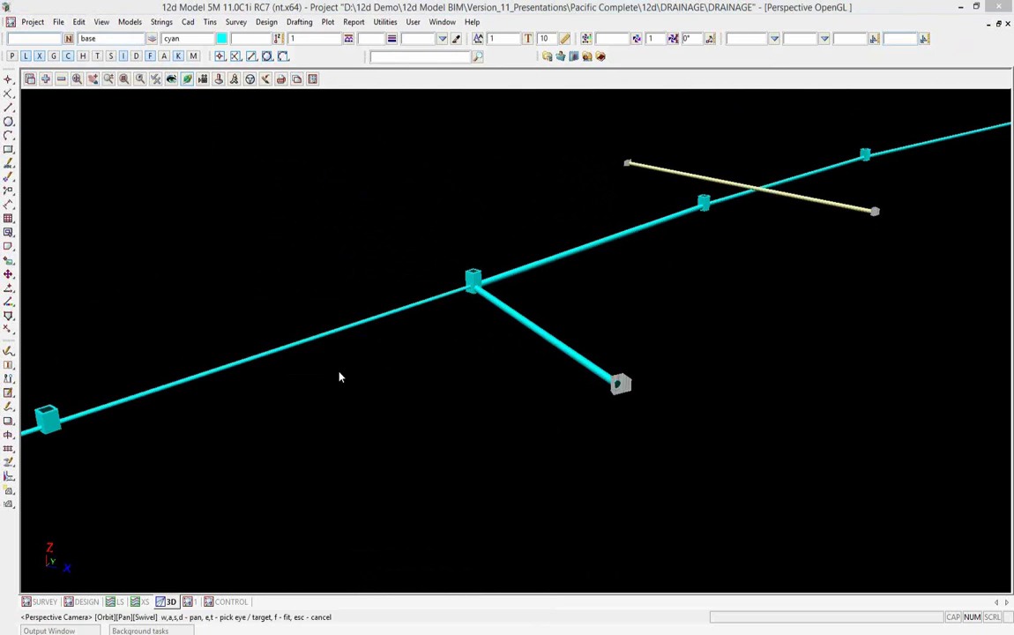
left_click_drag(335, 335, 159, 168)
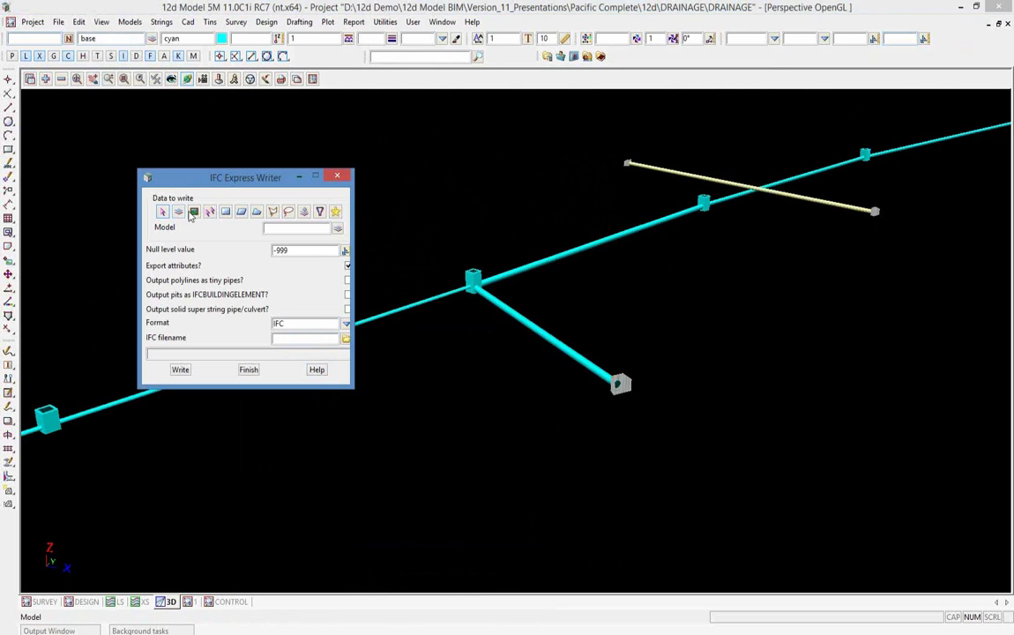
left_click(193, 212)
left_click(337, 229)
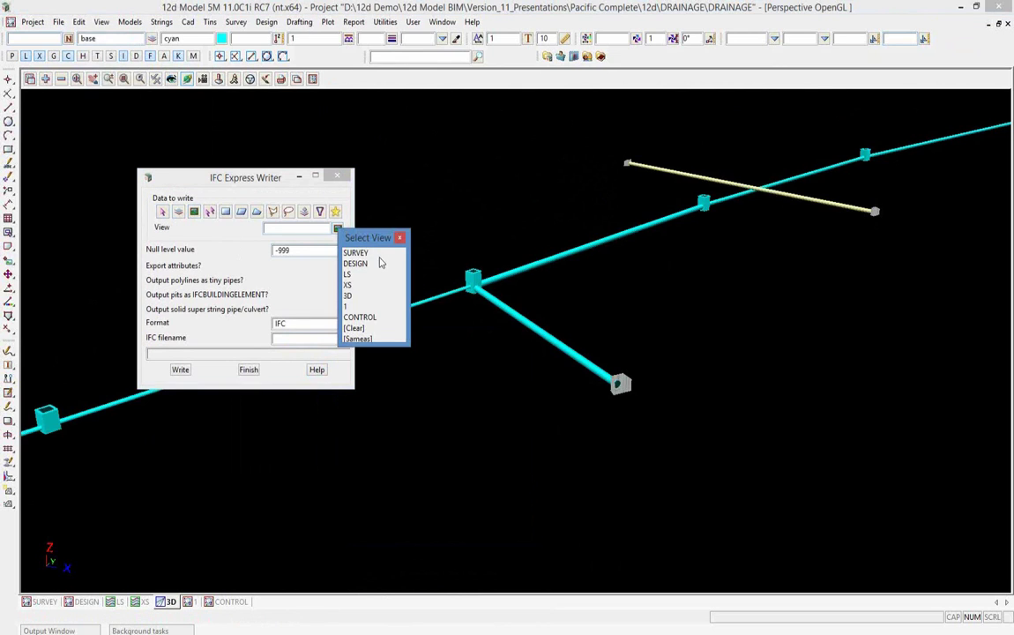
left_click(347, 295)
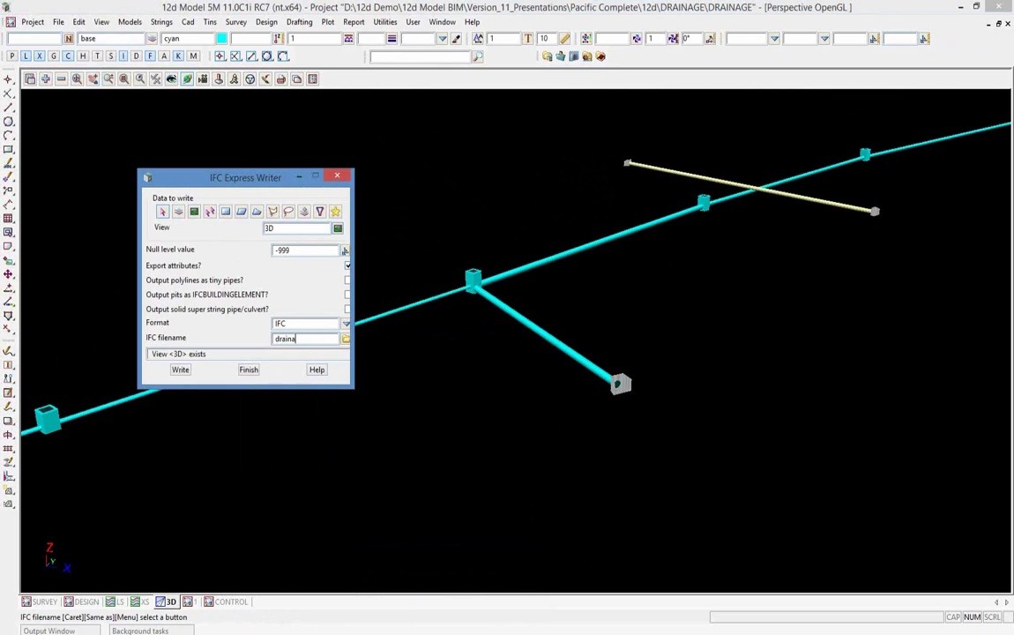
left_click(180, 370)
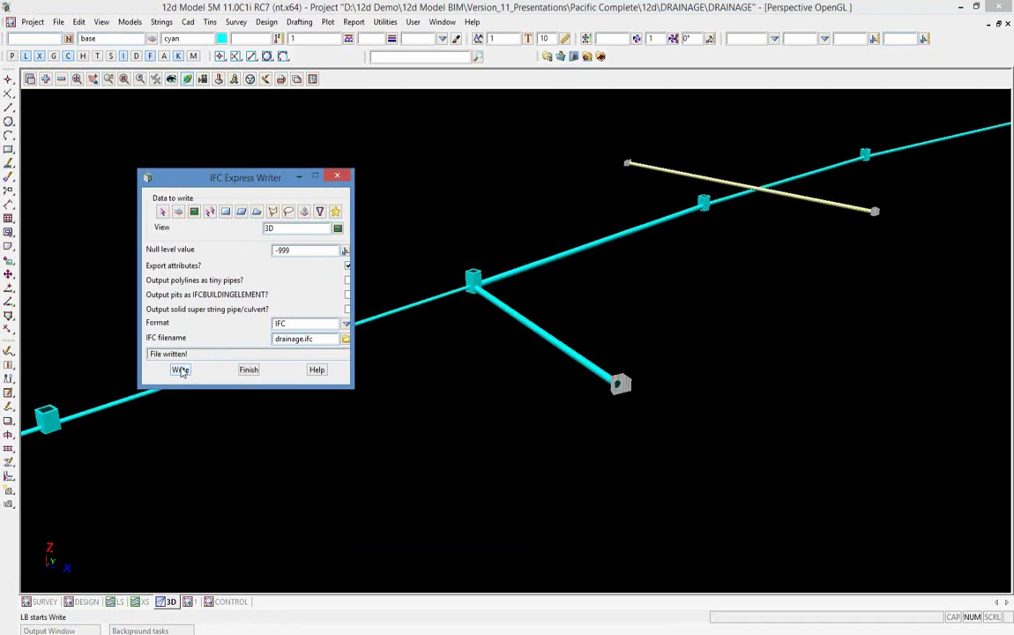
Open the exported drainage.ifc in Solibri Model Viewer.
left_click(346, 339)
left_click(374, 551)
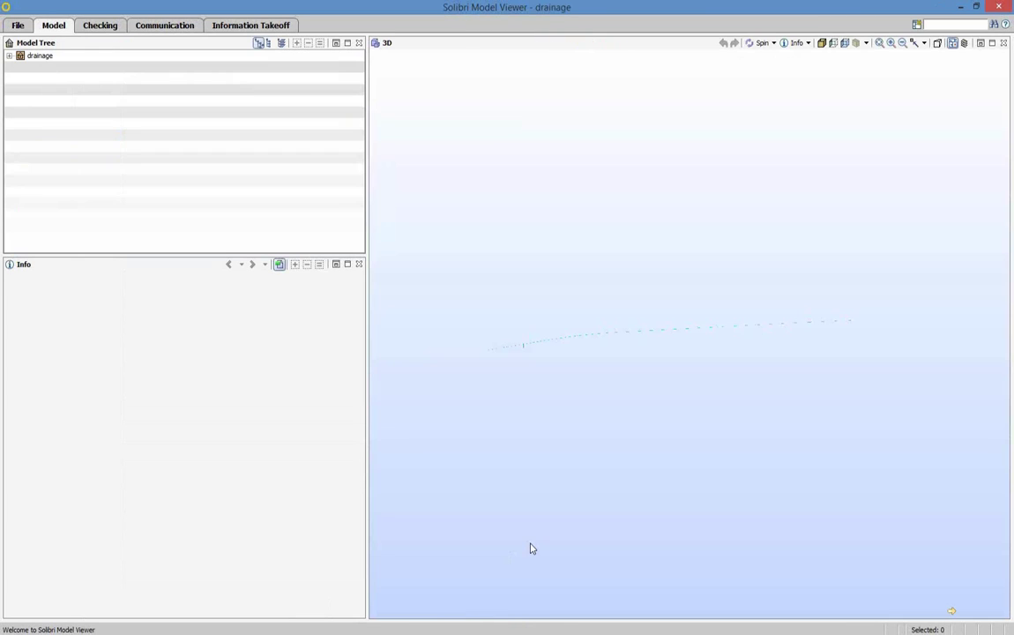
left_click(880, 43)
left_click_drag(507, 358, 589, 370)
scroll(589, 369, "down", 3)
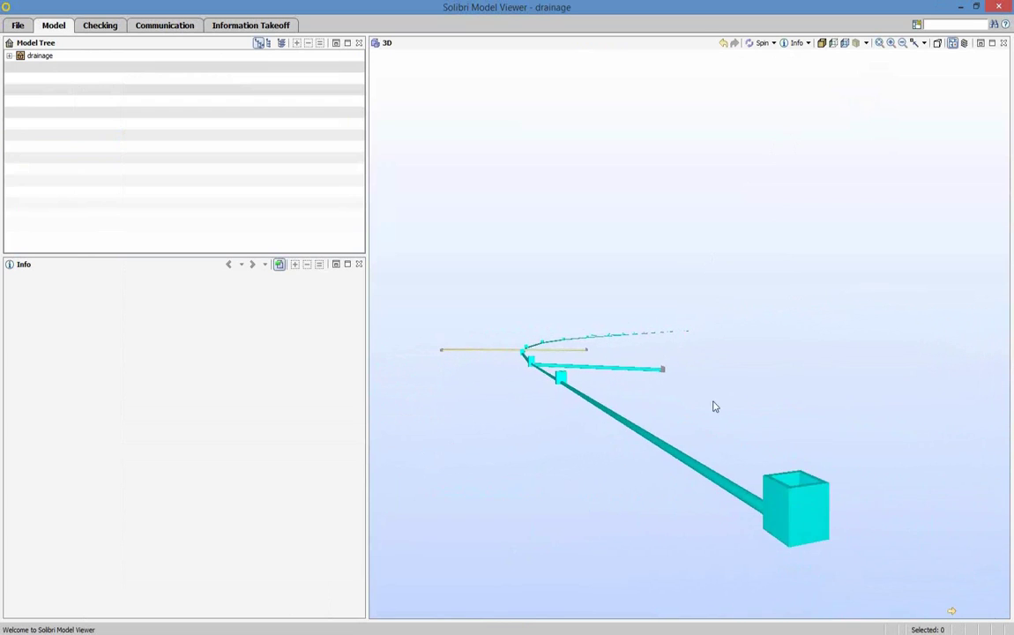
Examine the exported drainage network in 3D, closing in on the open front of the grey headwall on the branch pipe.
left_click_drag(727, 407, 752, 405)
scroll(788, 380, "down", 4)
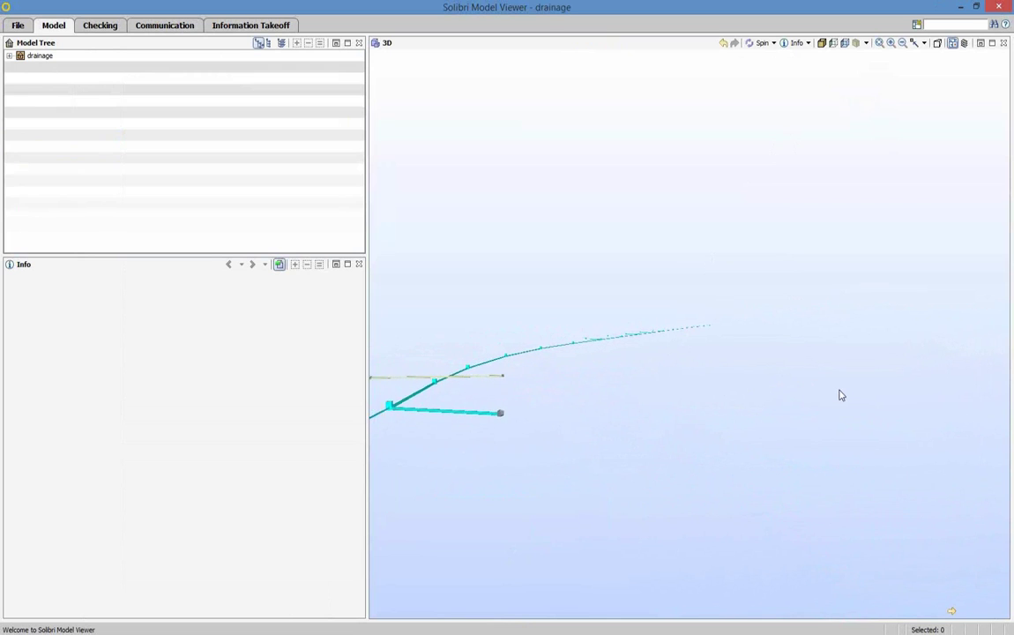
scroll(567, 431, "down", 1)
left_click_drag(566, 430, 589, 430)
scroll(569, 440, "up", 2)
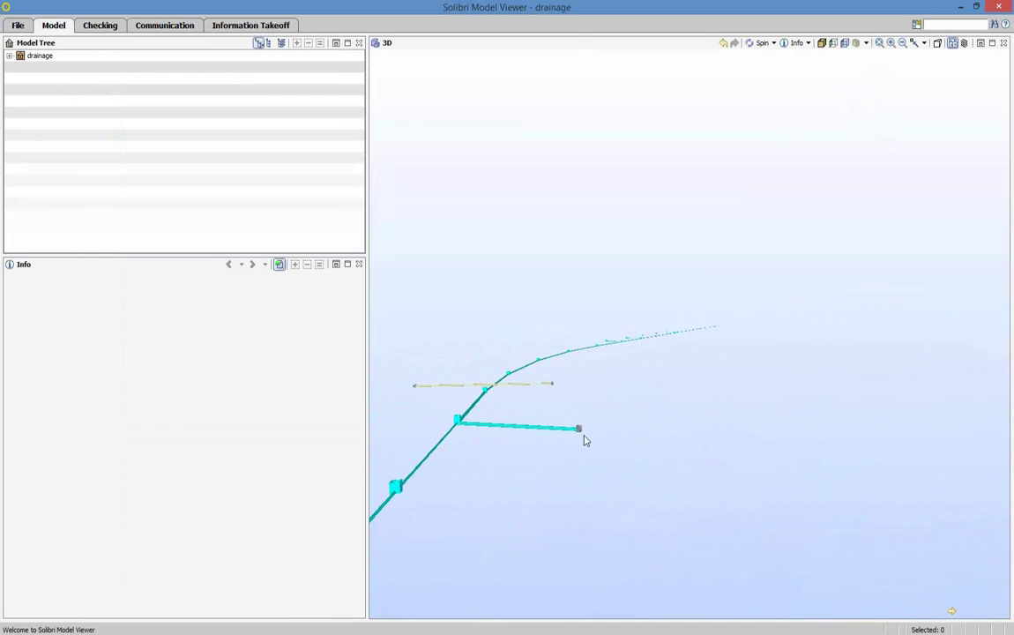
middle_click_drag(579, 431, 582, 430)
scroll(582, 434, "up", 8)
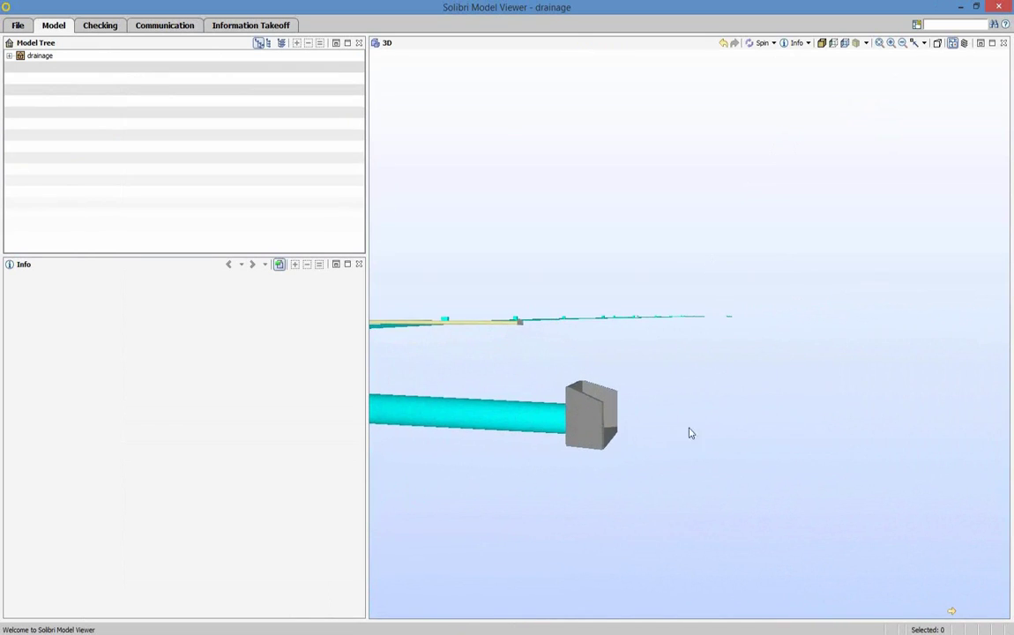
left_click_drag(706, 489, 589, 516)
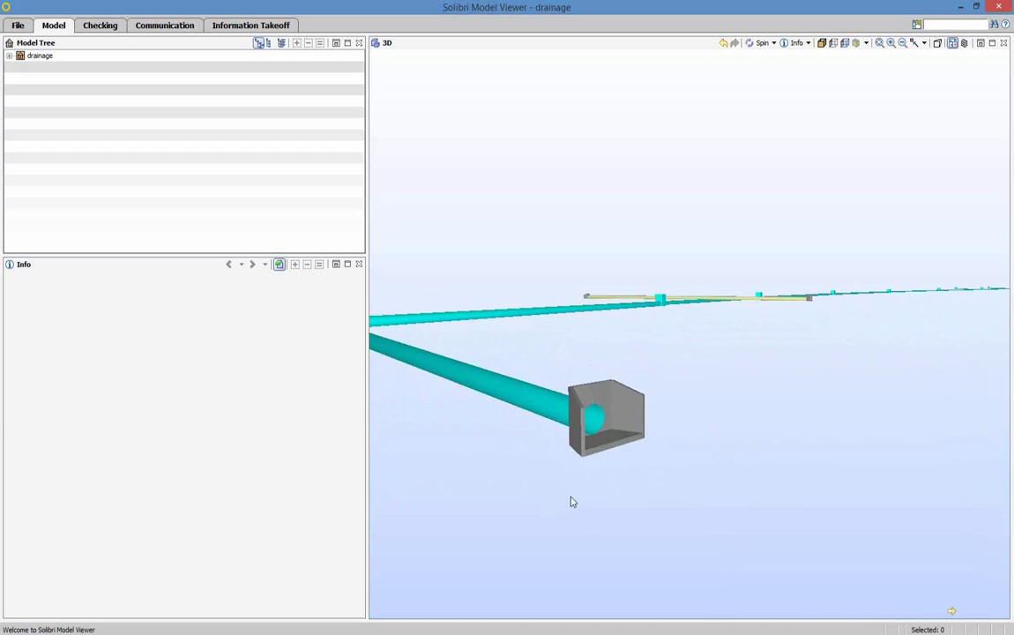
Select the grey headwall and check its name in the identification properties and in td_attributes.
left_click(583, 460)
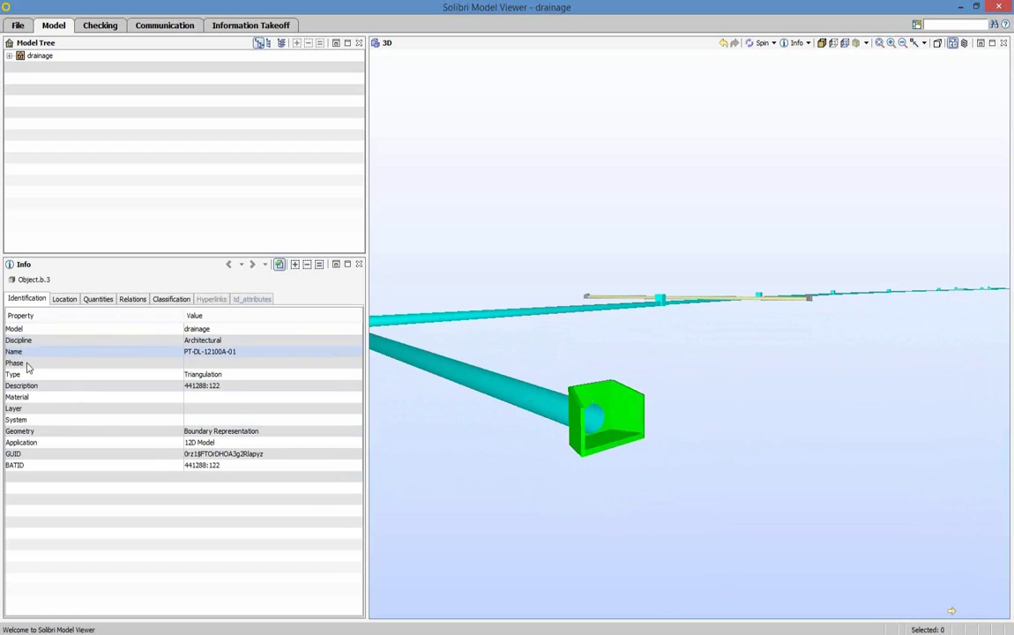
left_click(217, 353)
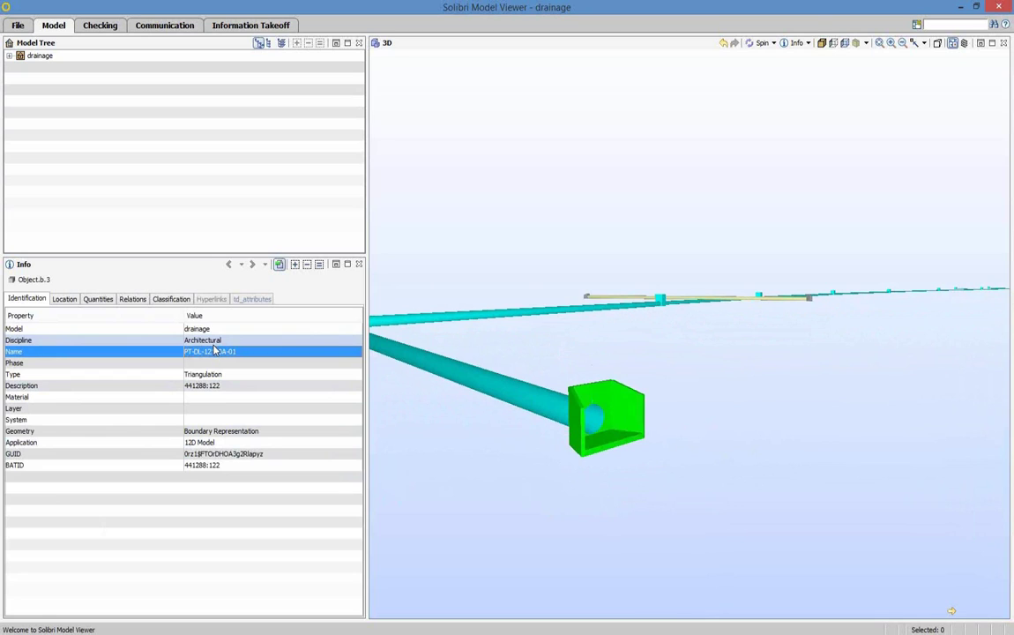
left_click(252, 299)
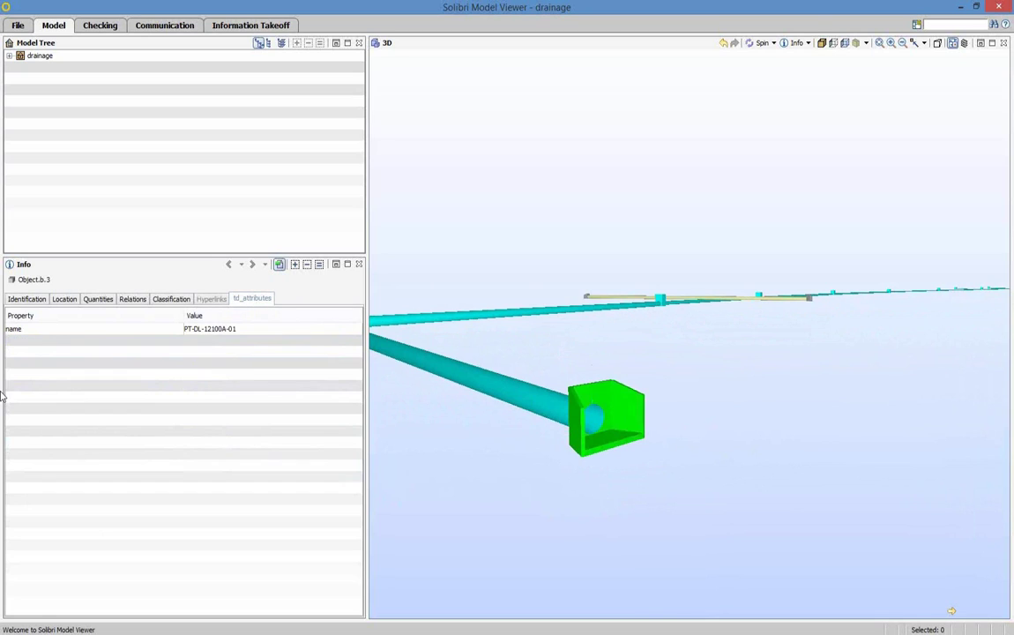
left_click(40, 330)
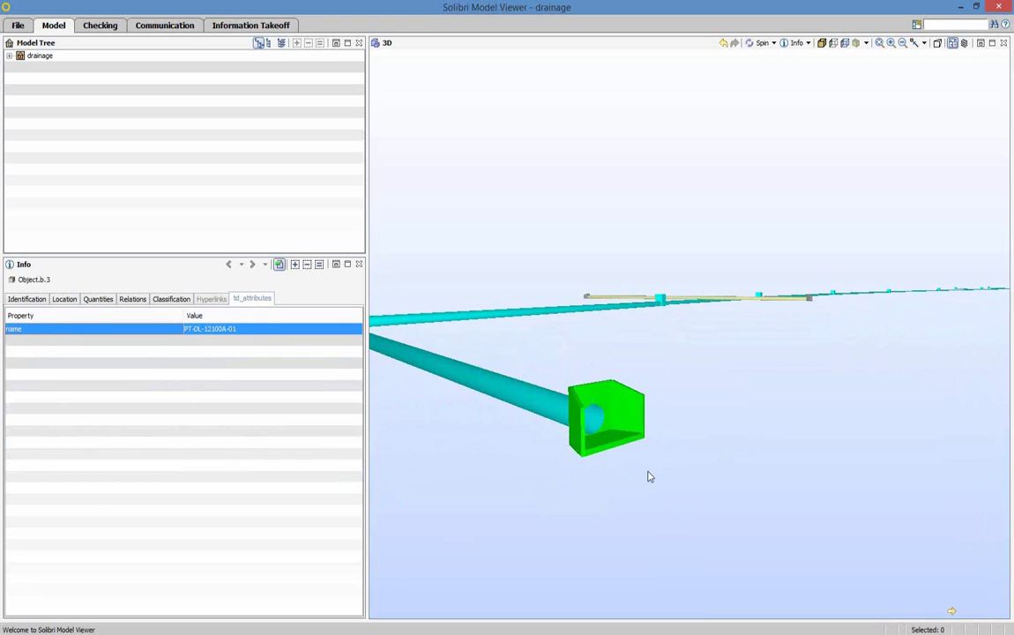
Select the branch pipe entering the headwall and examine its td_attributes, including partial intensity, critical velocity and diameter.
left_click(489, 391)
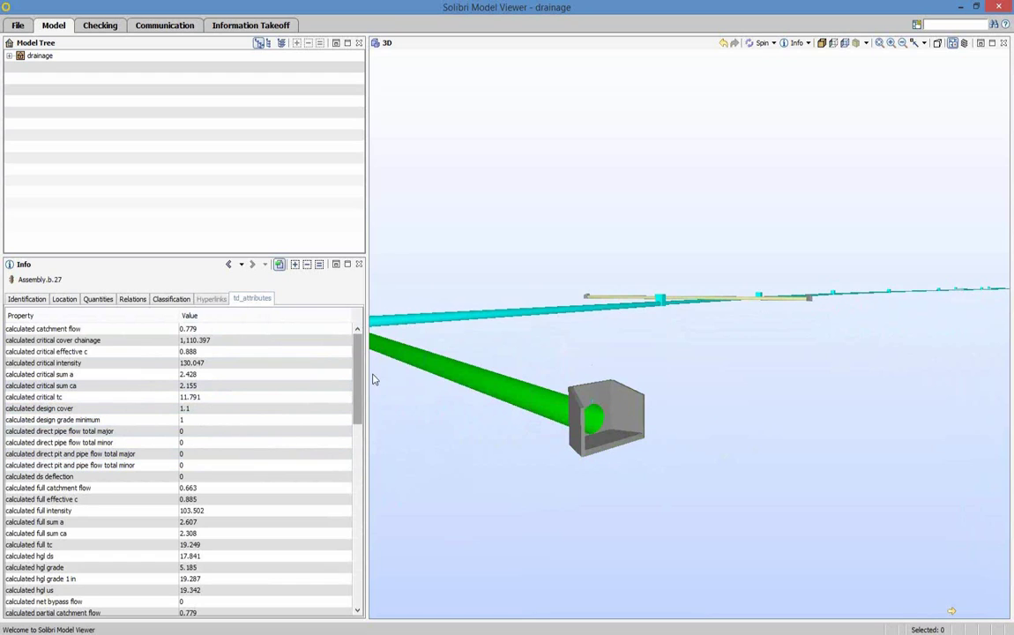
left_click_drag(358, 353, 356, 422)
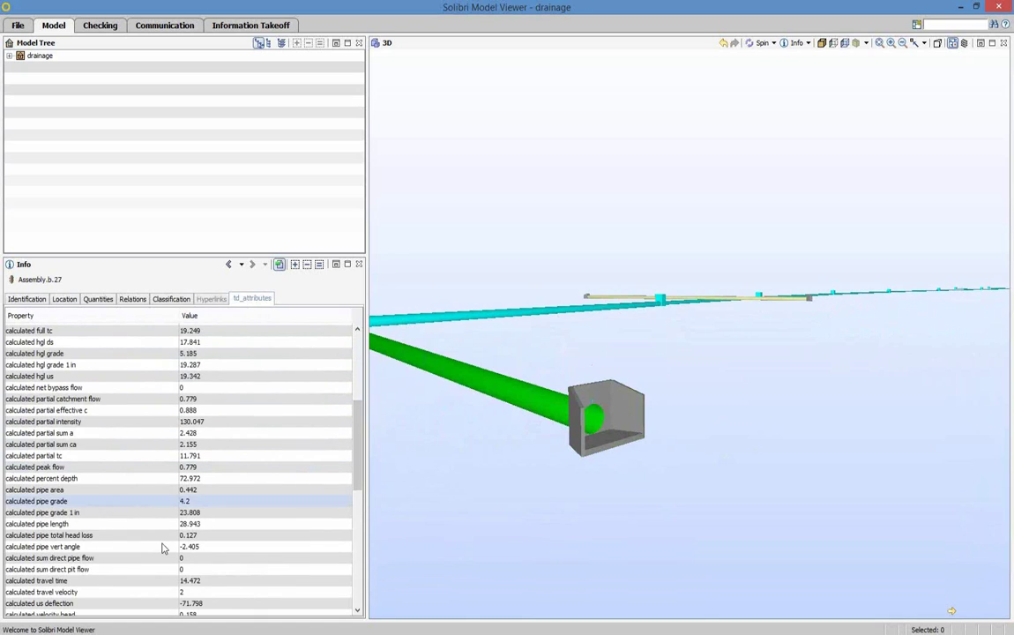
left_click(79, 423)
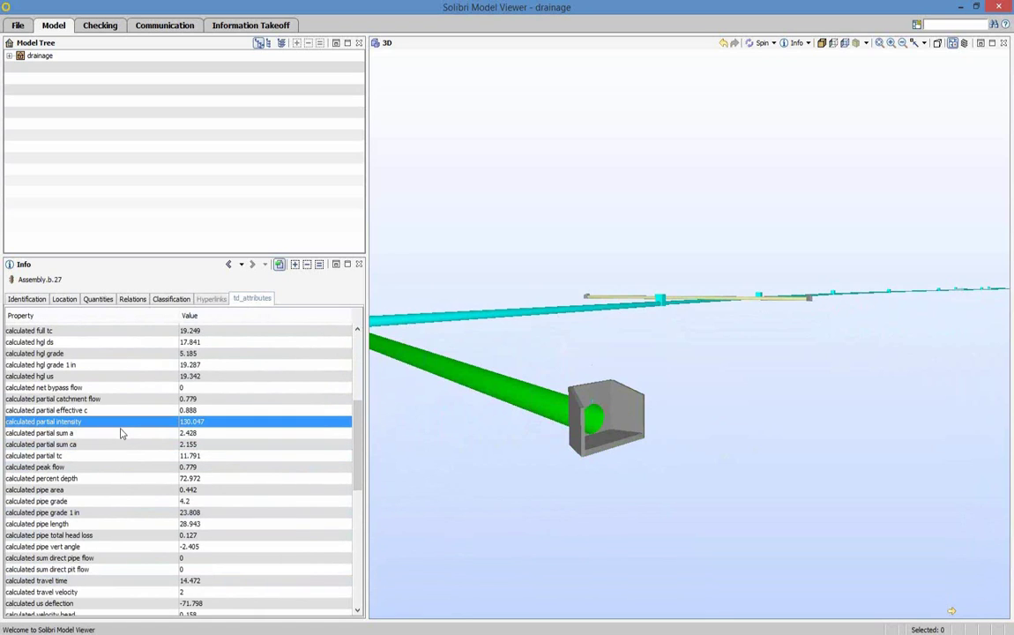
left_click(80, 446)
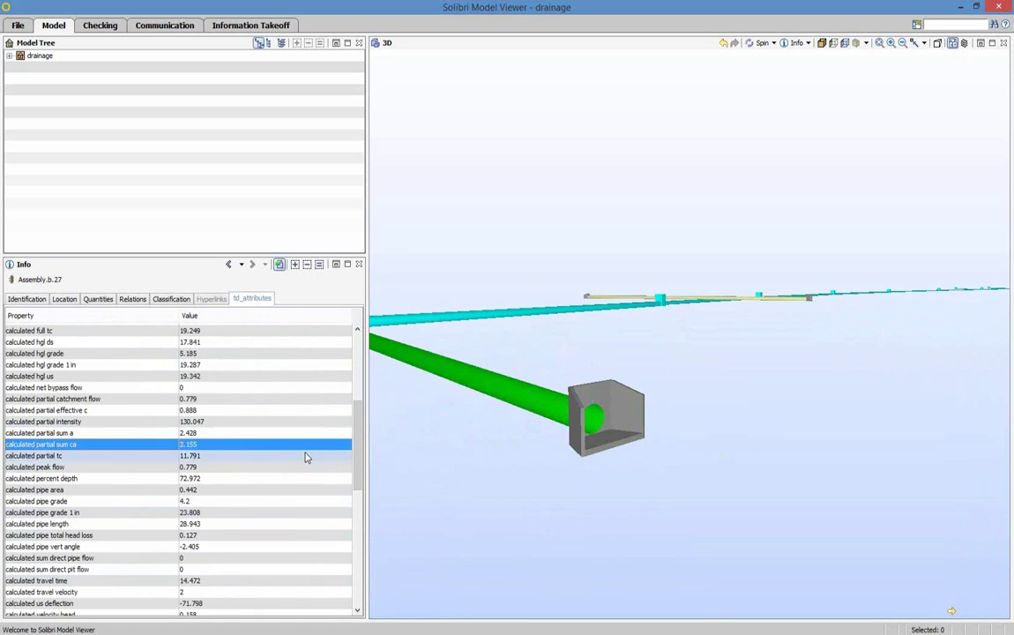
scroll(291, 476, "down", 5)
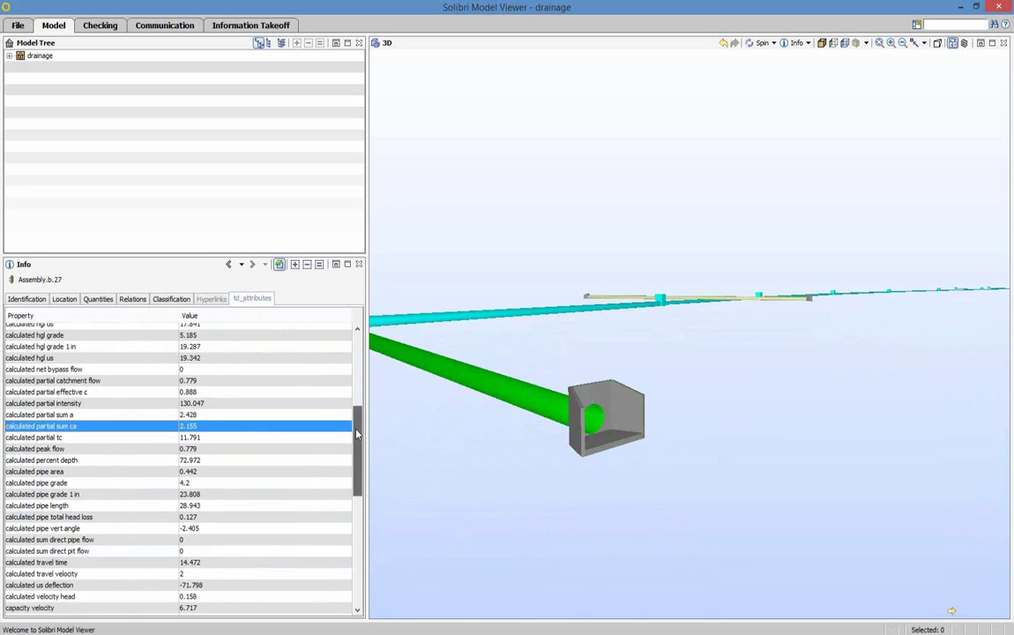
left_click(84, 500)
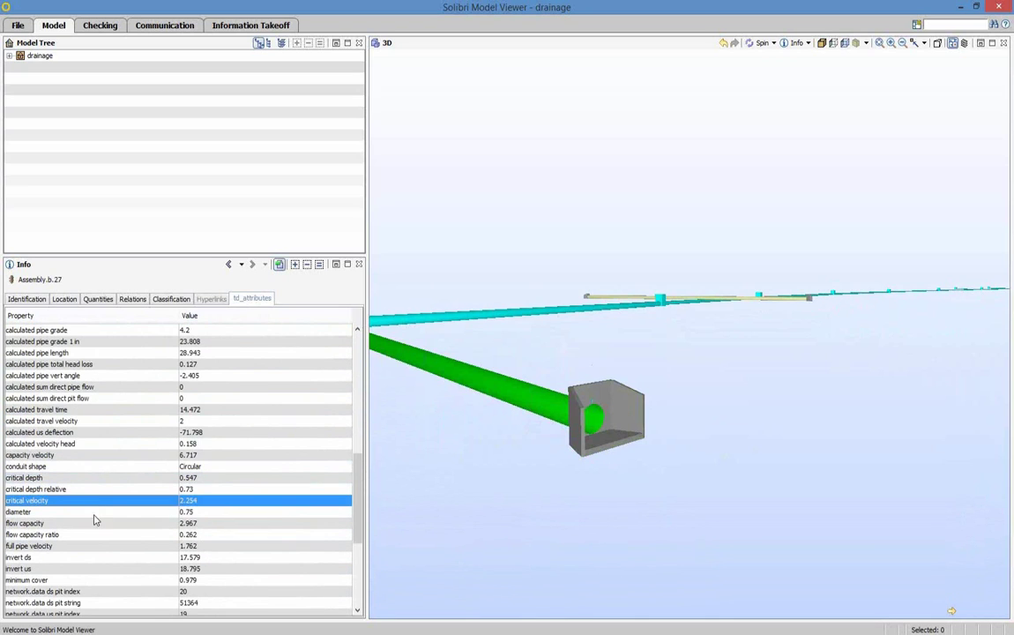
left_click(114, 513)
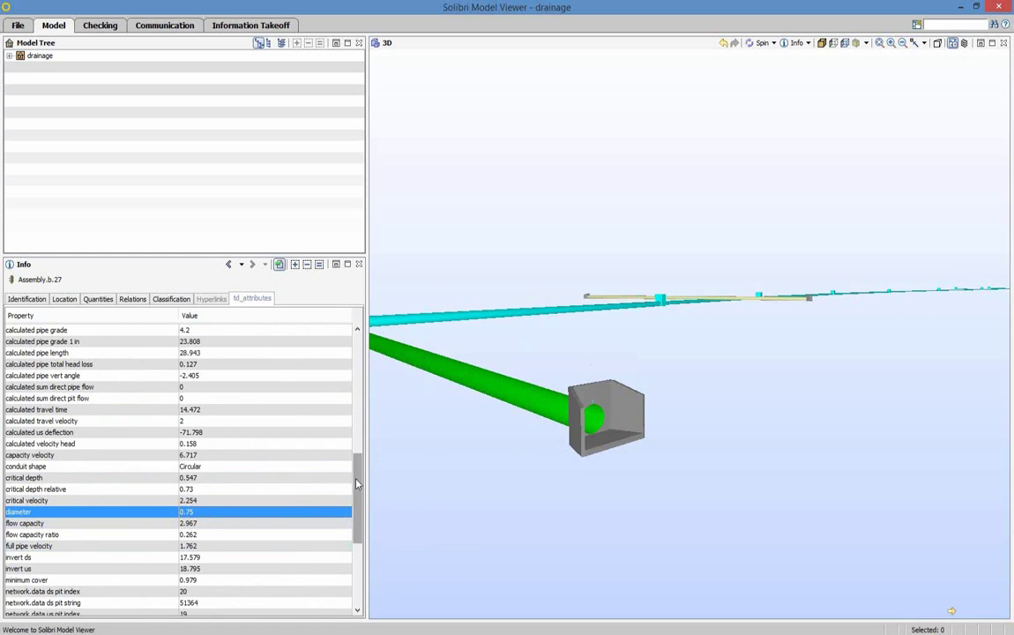
Examine the branch pipe's remaining td_attributes and its identification properties, and view the pipe within the wider drainage network.
left_click_drag(356, 492, 361, 538)
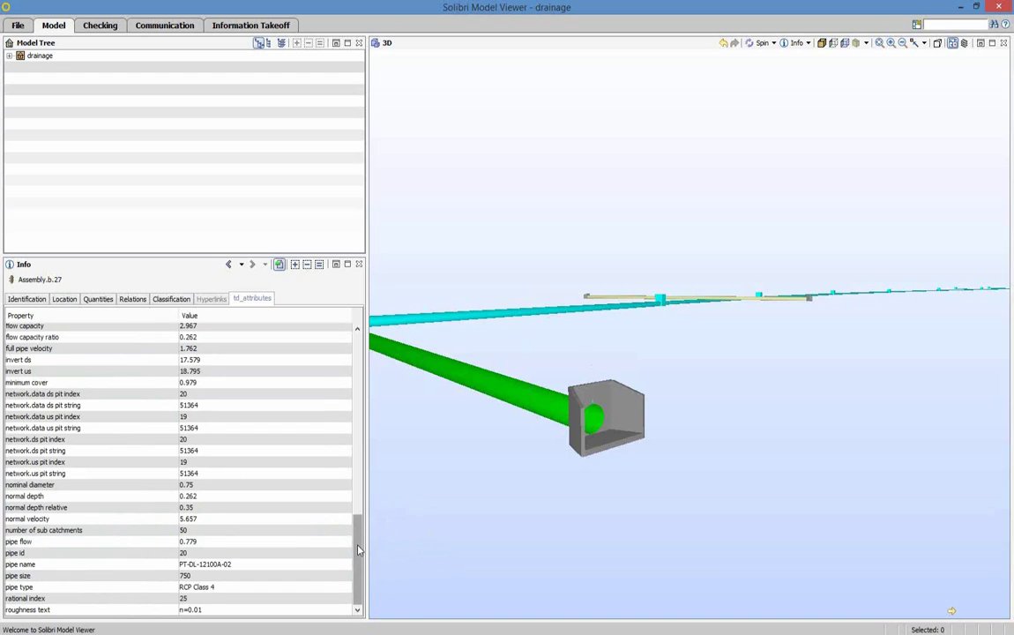
left_click_drag(359, 550, 319, 324)
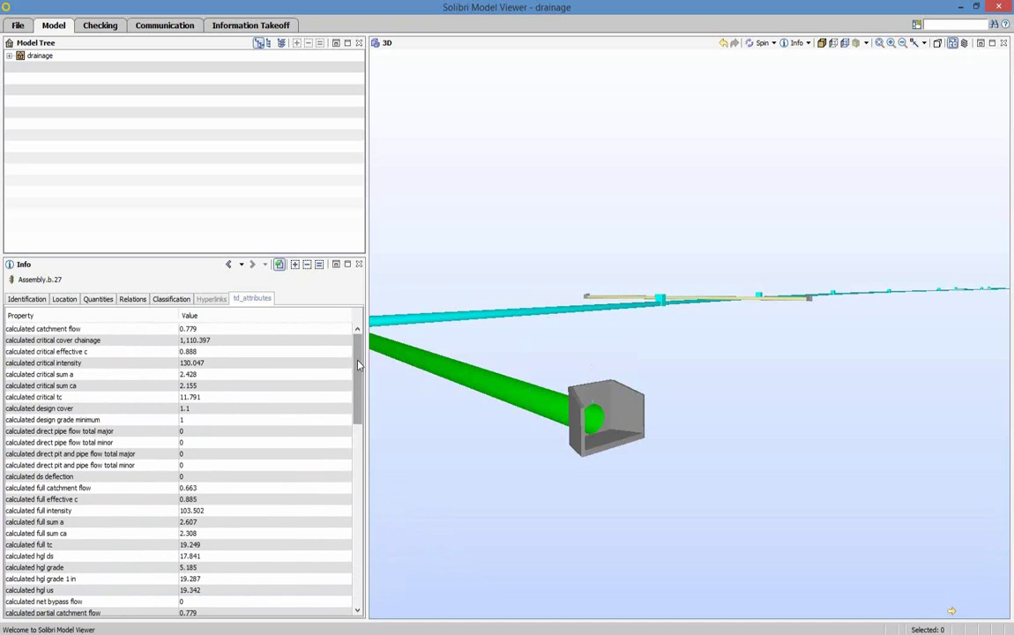
left_click(26, 299)
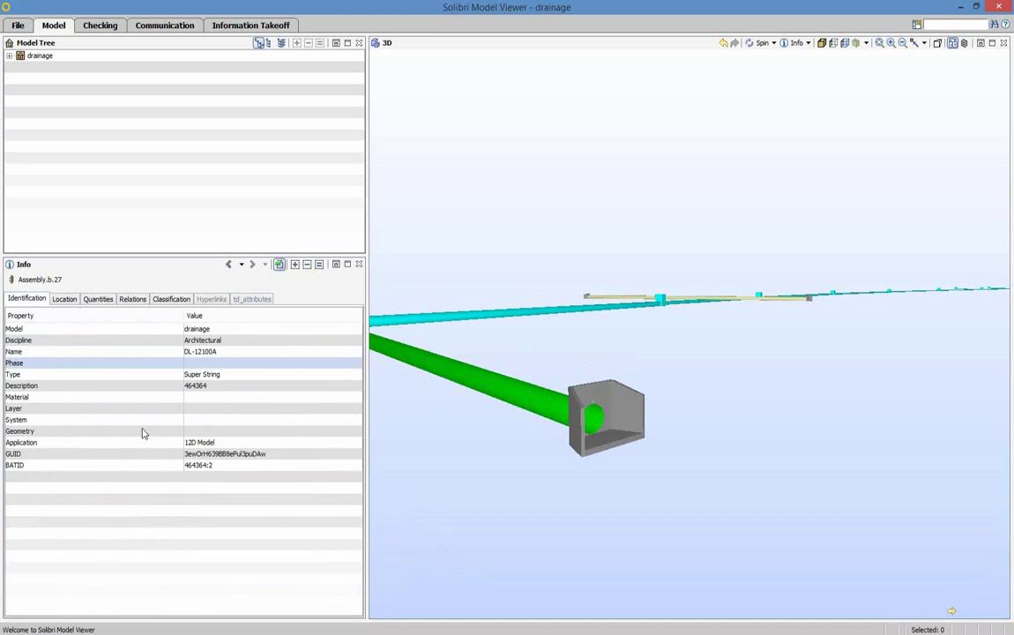
scroll(690, 478, "down", 4)
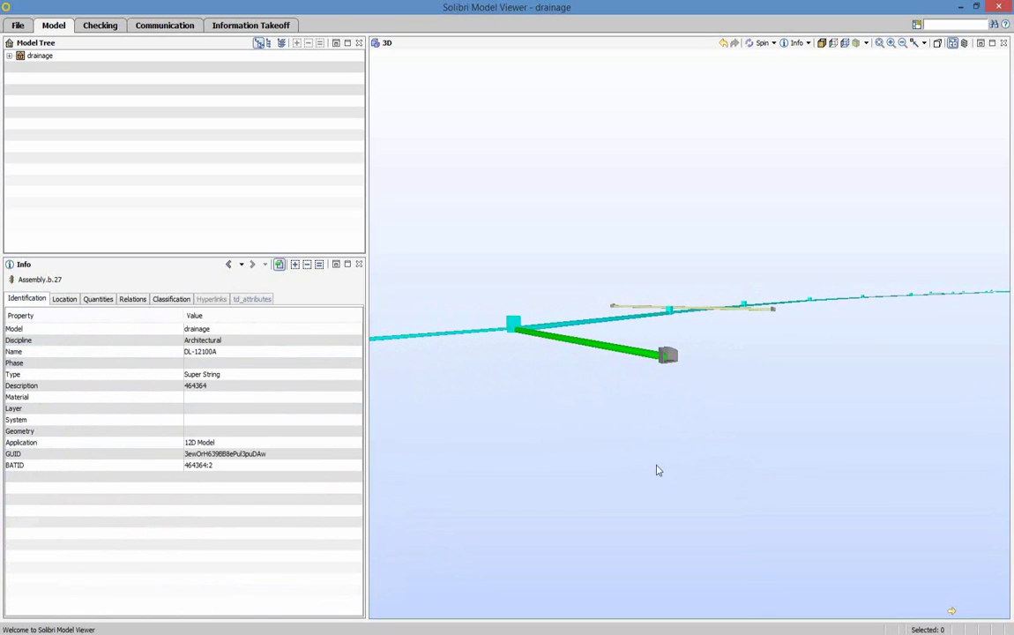
mouse_move(724, 447)
left_mouse_down()
mouse_move(829, 455)
mouse_move(907, 487)
left_mouse_up()
scroll(489, 342, "down", 1)
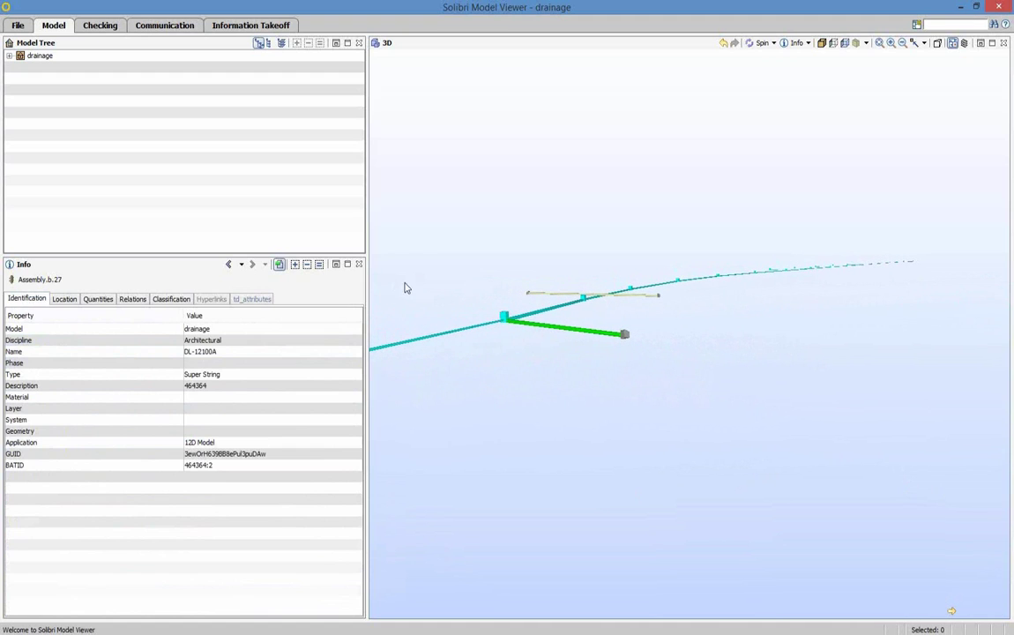
scroll(439, 315, "up", 2)
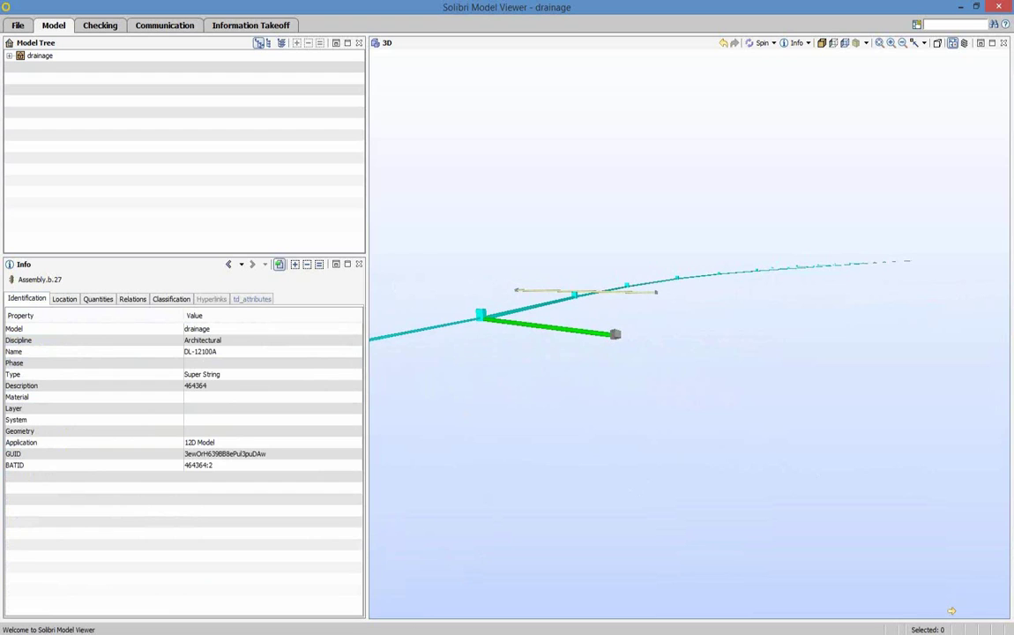
Switch to the Revit Example project in 12d Model and view the imported building in a maximised 3D Revit perspective view.
mouse_move(386, 633)
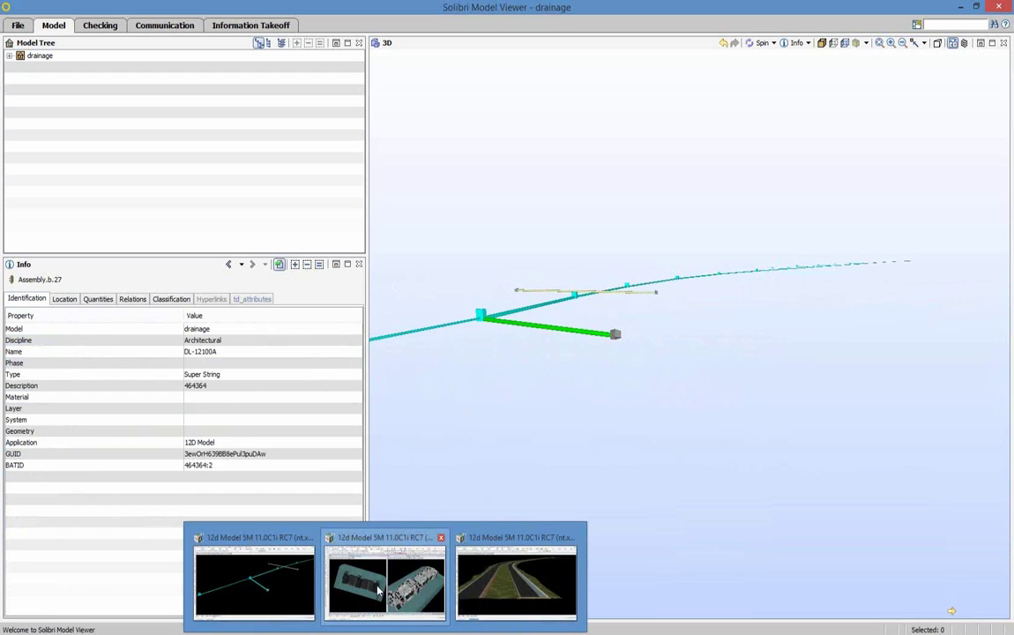
left_click(379, 592)
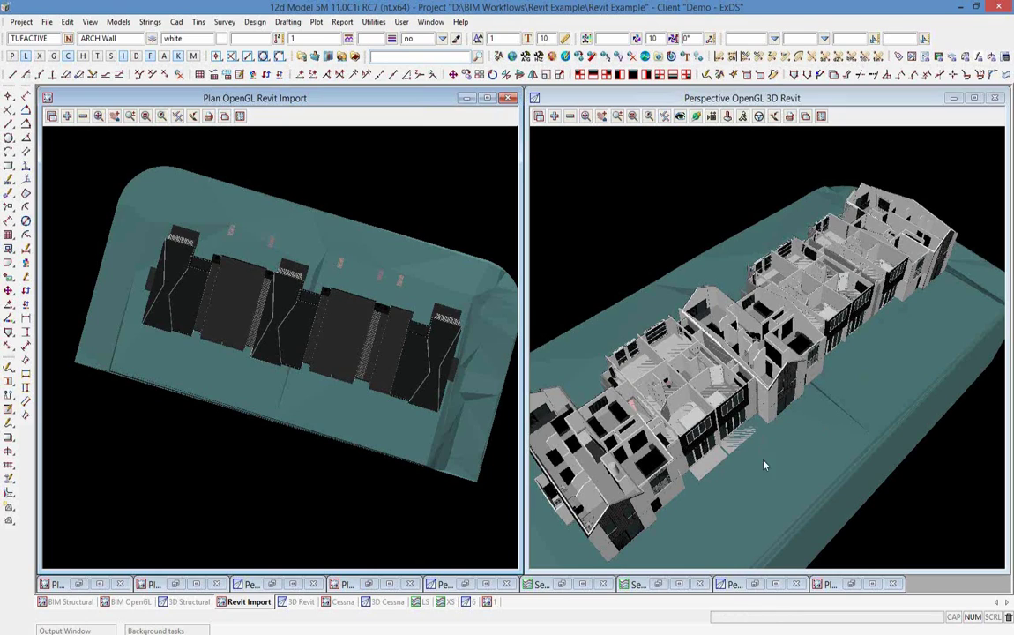
left_click(696, 117)
left_click_drag(766, 435, 643, 456)
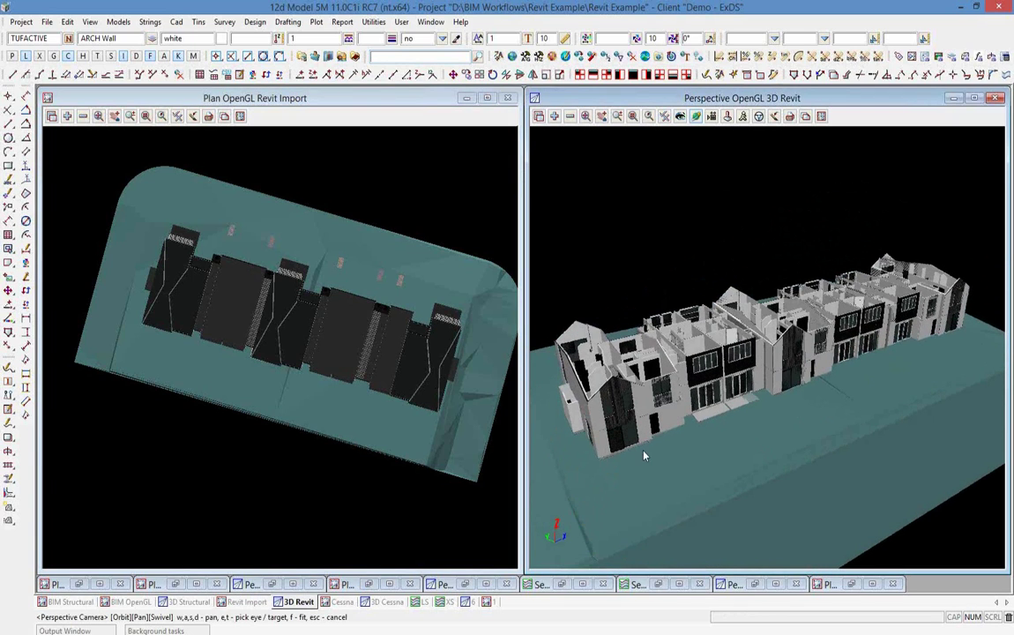
left_click(974, 99)
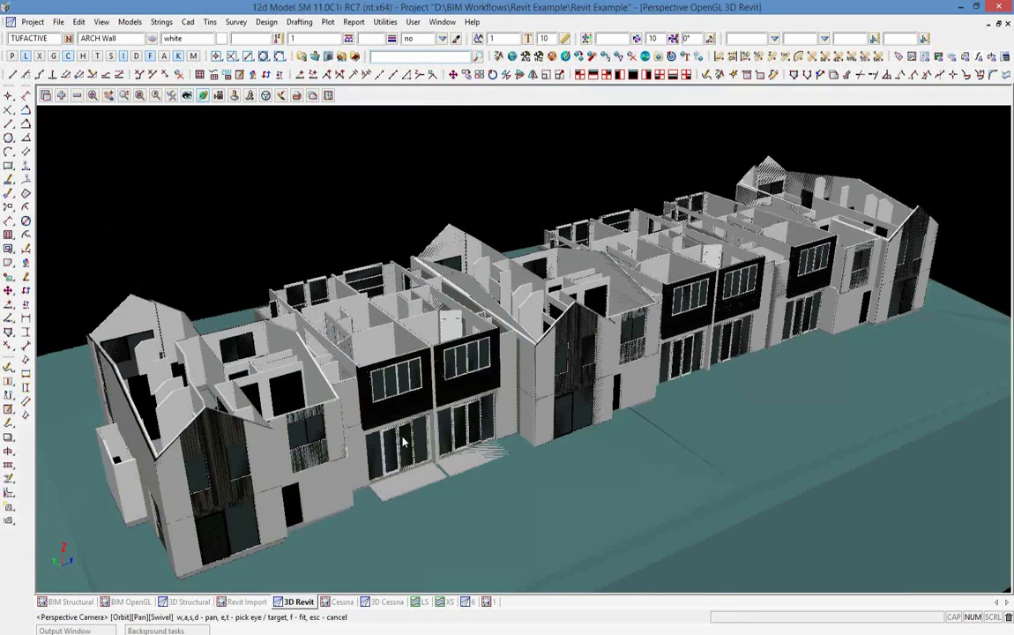
scroll(415, 441, "down", 1)
scroll(419, 441, "down", 2)
left_click_drag(420, 441, 494, 459)
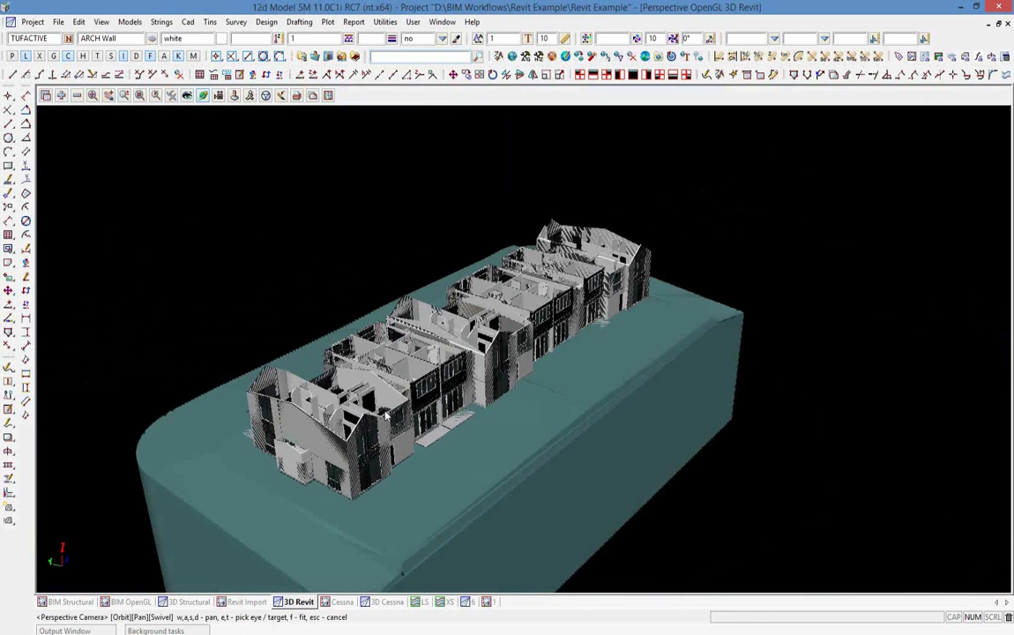
Remove the ARCH Plumbing model from the 3D Revit view.
left_click(76, 95)
left_click(120, 172)
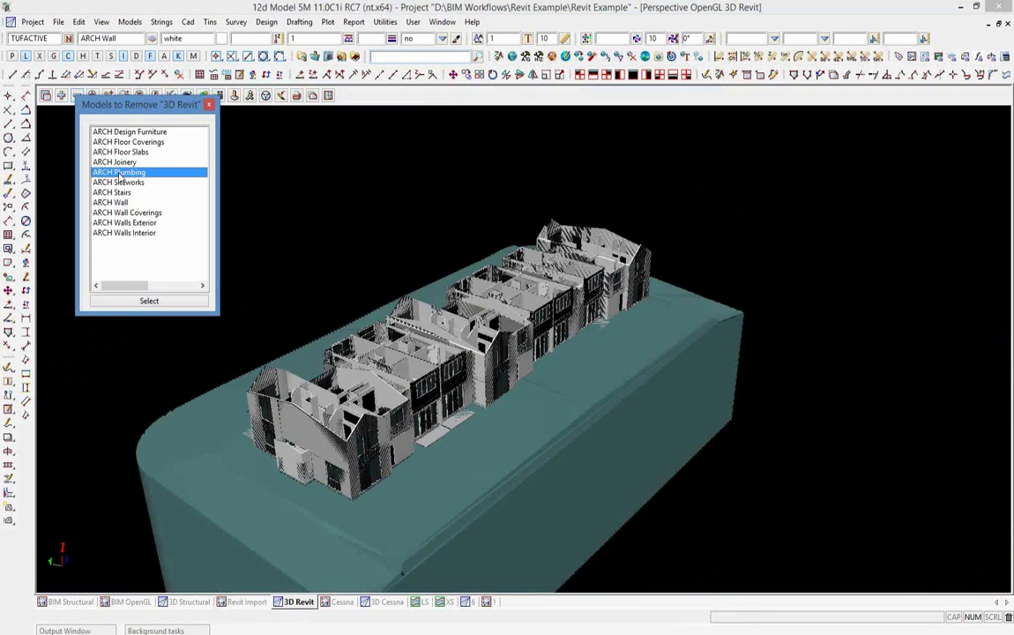
double_click(120, 173)
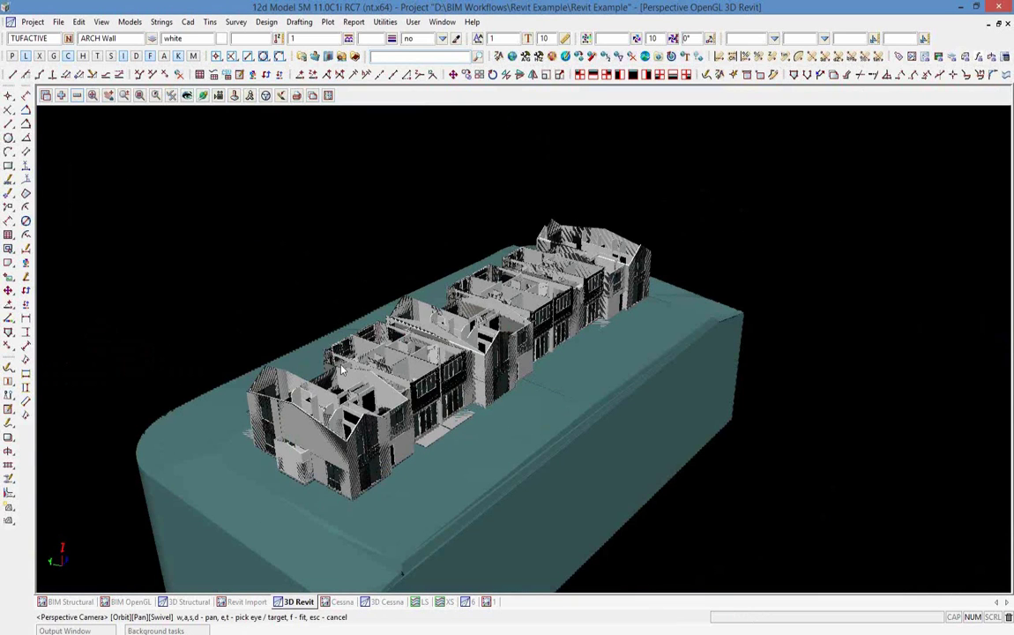
Examine the building's upper-floor rooms, interior walls and bedroom furniture up close, and its window façade from outside.
scroll(342, 369, "up", 2)
scroll(377, 397, "up", 6)
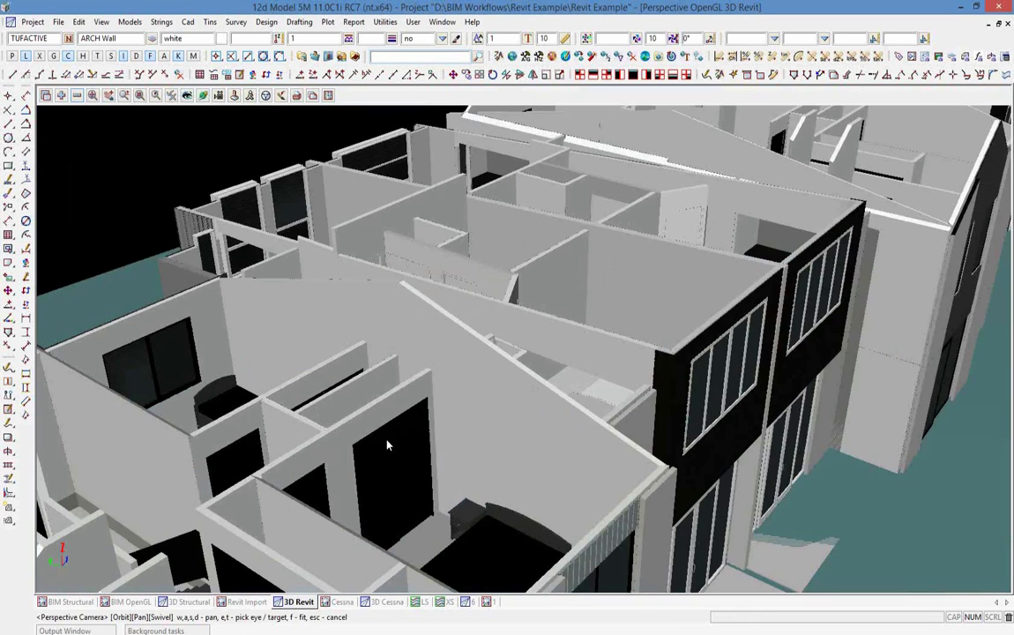
scroll(446, 428, "down", 5)
scroll(447, 503, "up", 8)
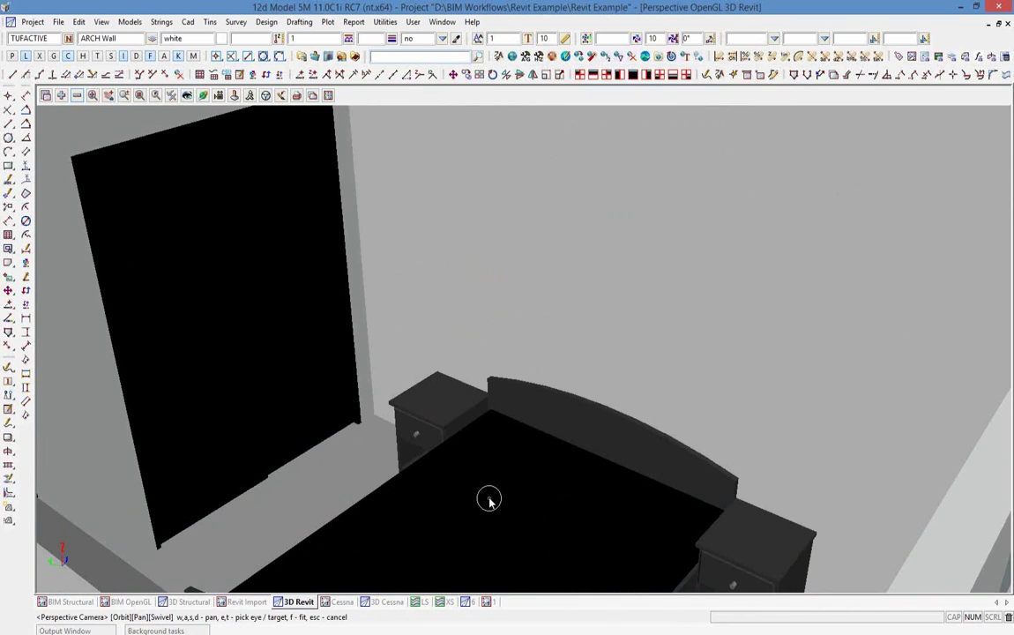
left_click_drag(490, 499, 557, 510)
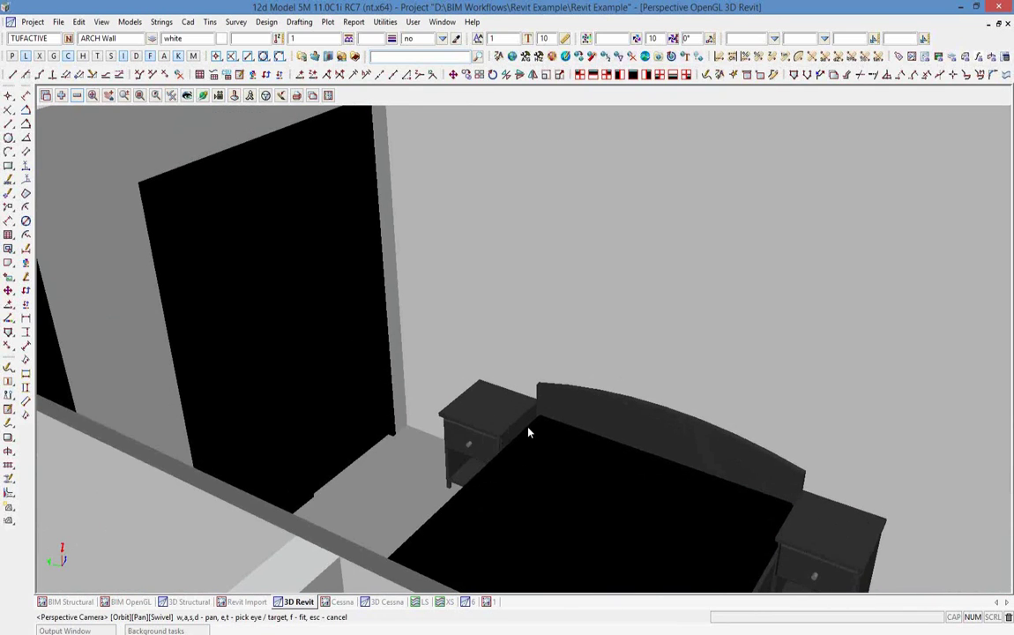
scroll(528, 427, "down", 6)
scroll(415, 352, "up", 7)
scroll(565, 363, "down", 1)
key("Escape")
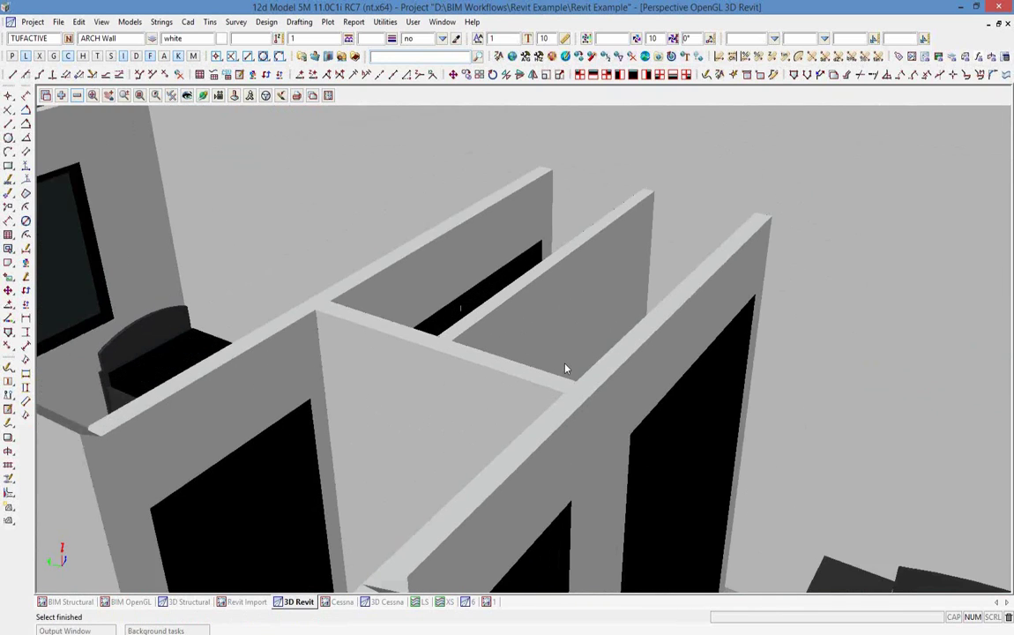
scroll(566, 368, "down", 4)
scroll(352, 358, "up", 2)
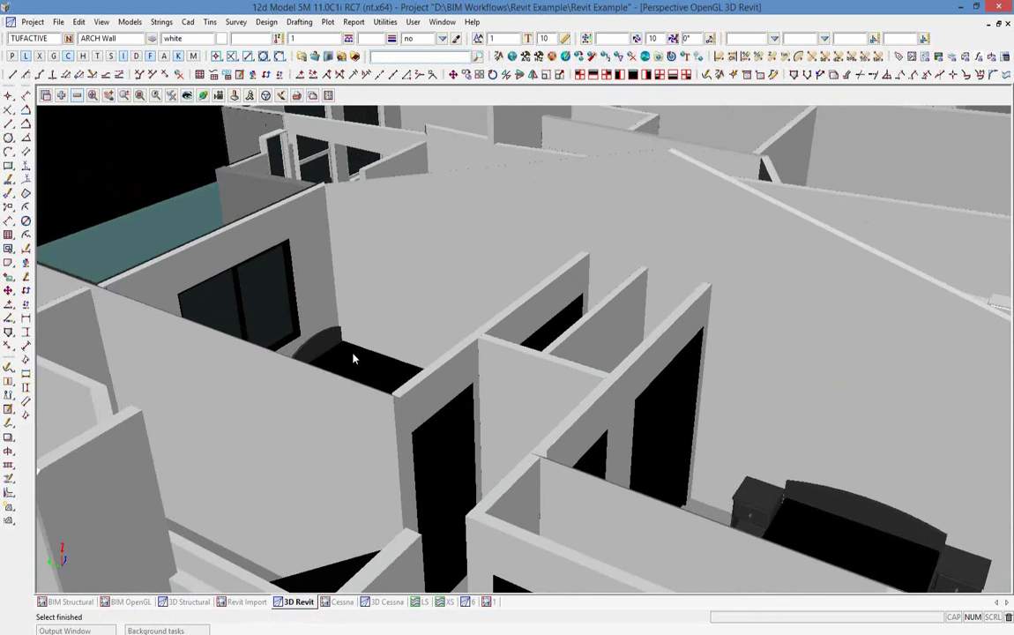
scroll(353, 358, "up", 2)
scroll(353, 357, "down", 5)
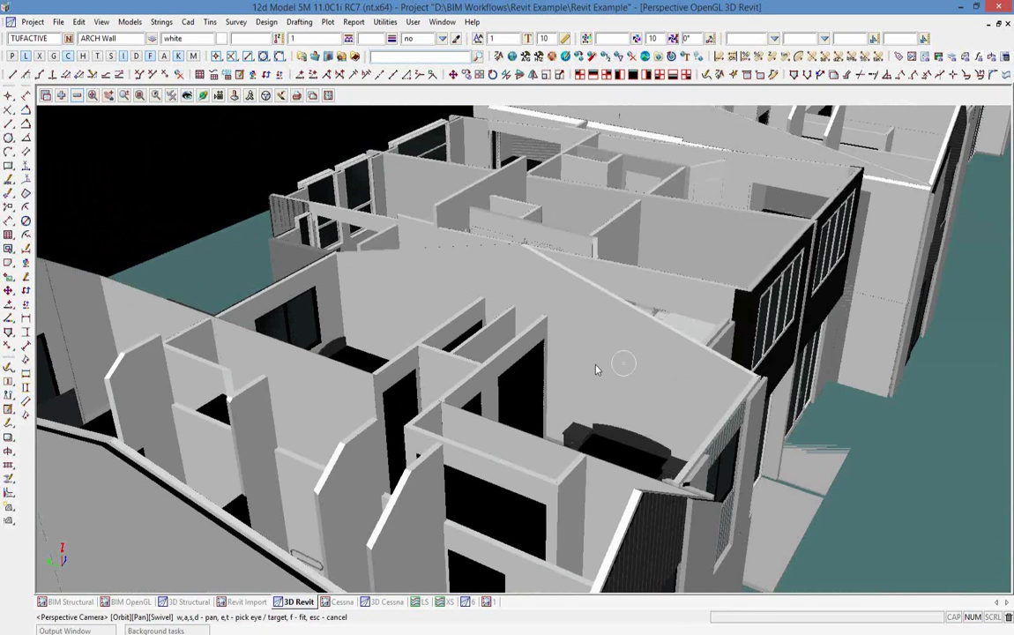
scroll(597, 369, "down", 3)
scroll(532, 365, "up", 3)
scroll(608, 351, "up", 2)
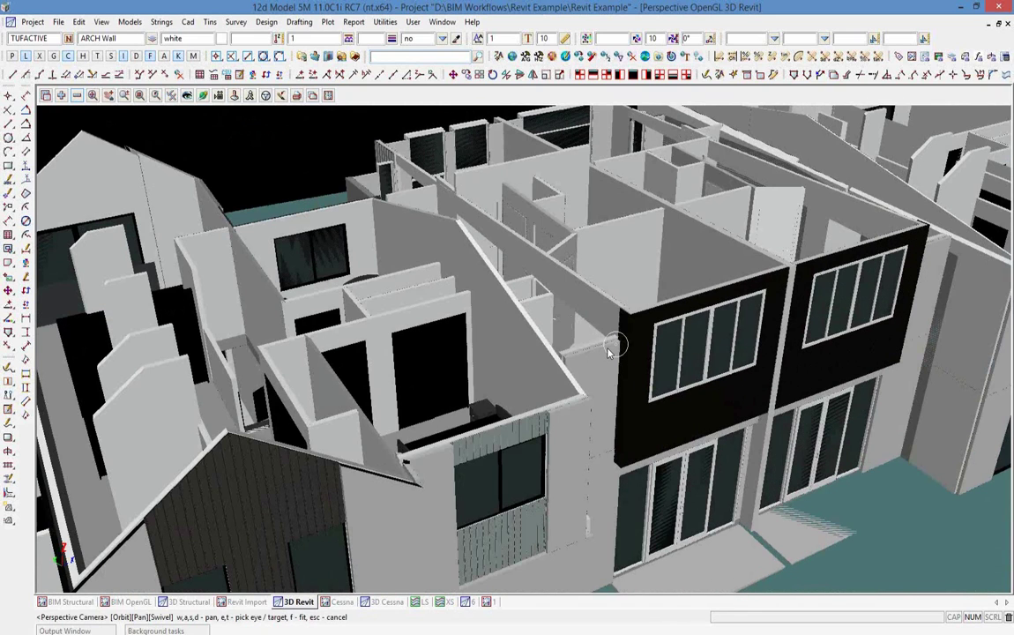
left_click_drag(609, 352, 655, 391)
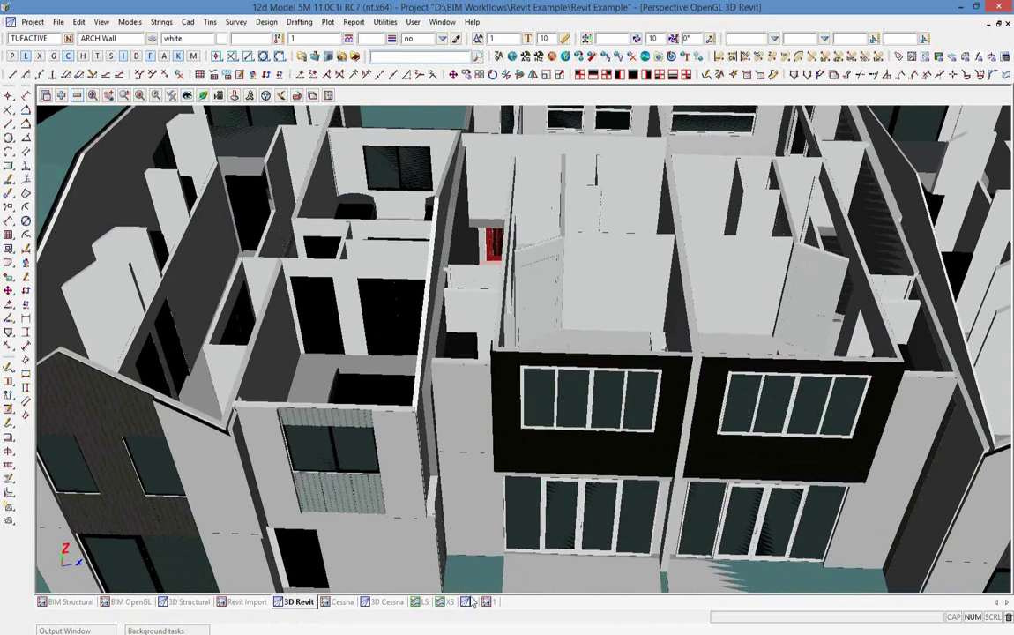
Restore the side-by-side views and run a String Inquire on the building in the Revit Import plan view.
left_click(1000, 25)
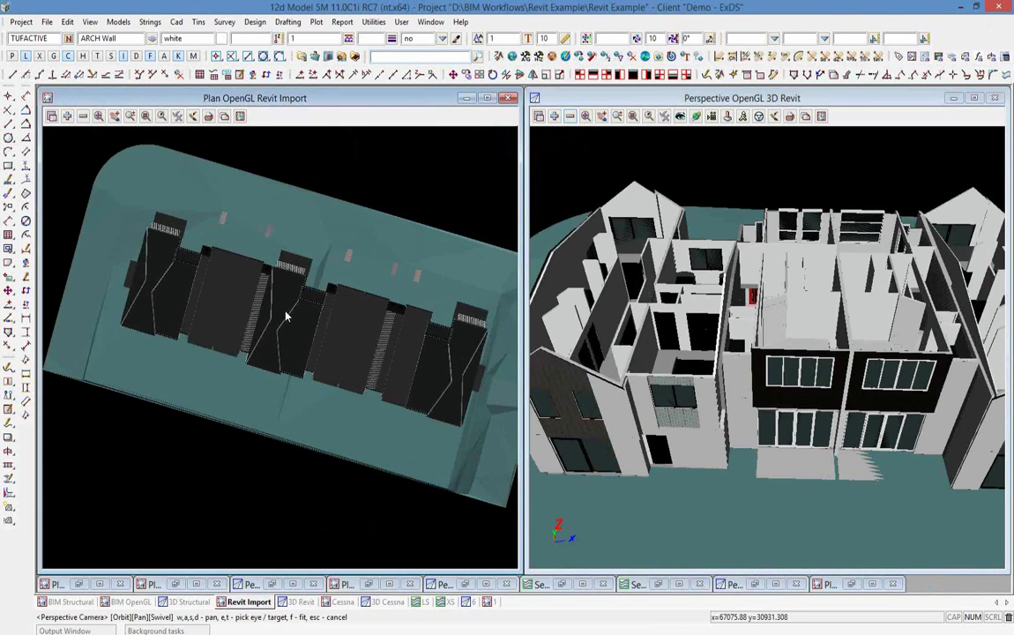
scroll(256, 279, "up", 5)
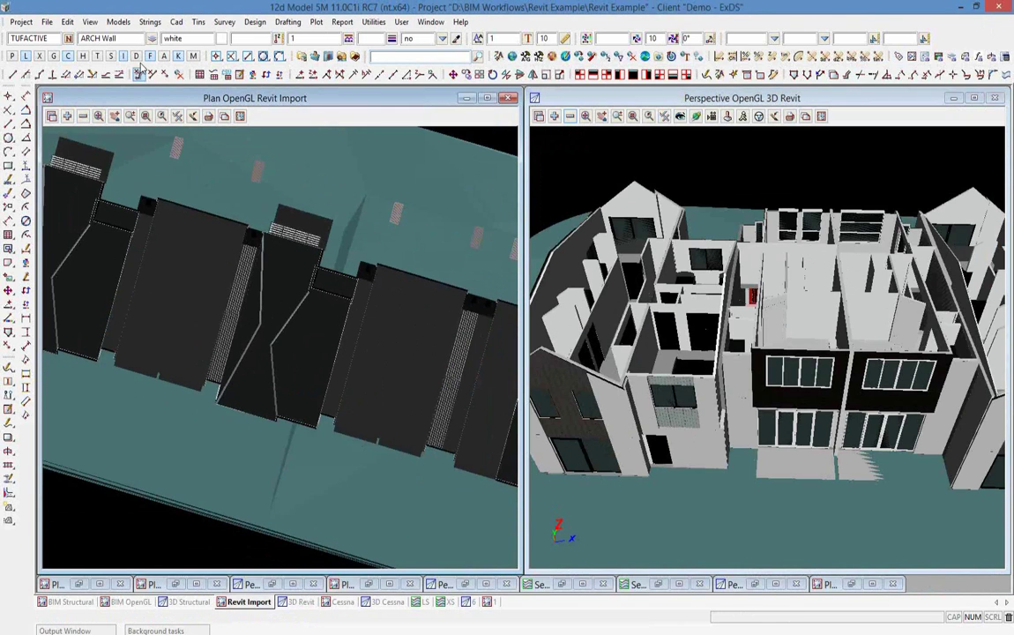
left_click(150, 22)
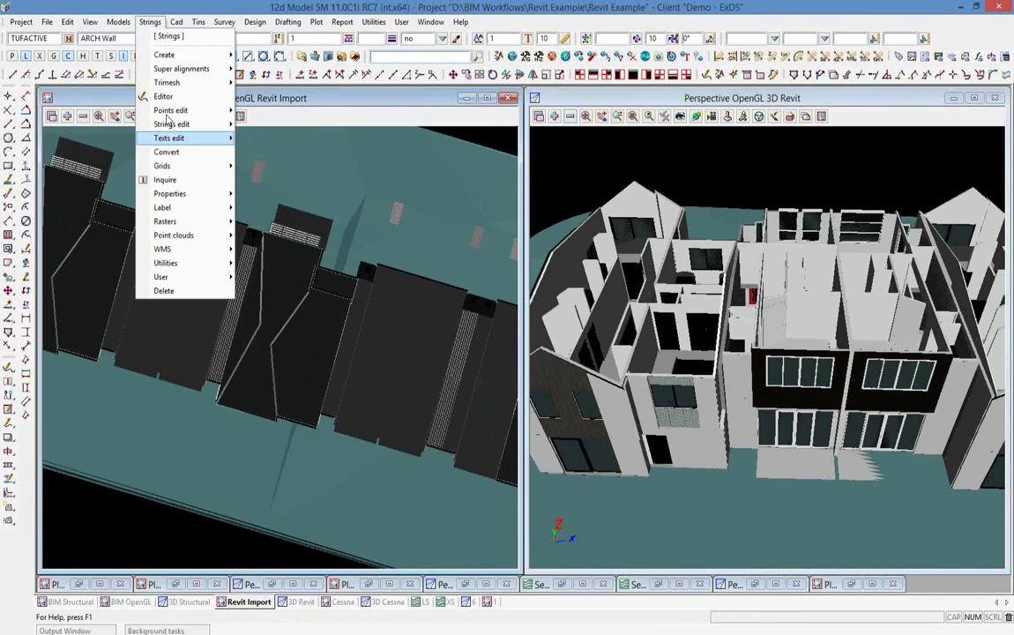
left_click(173, 184)
left_click(346, 314)
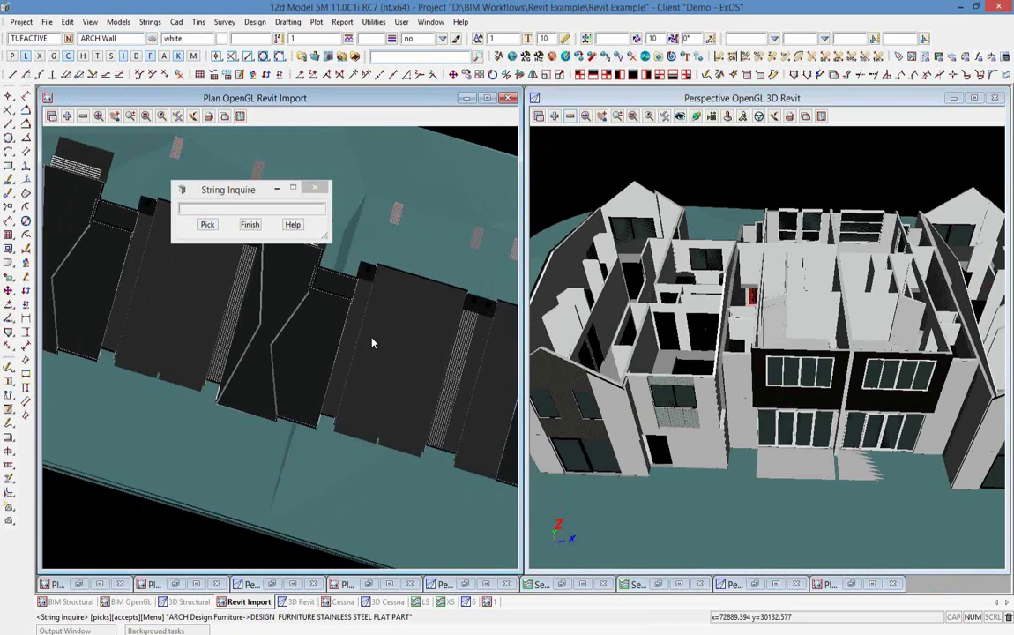
left_click(251, 225)
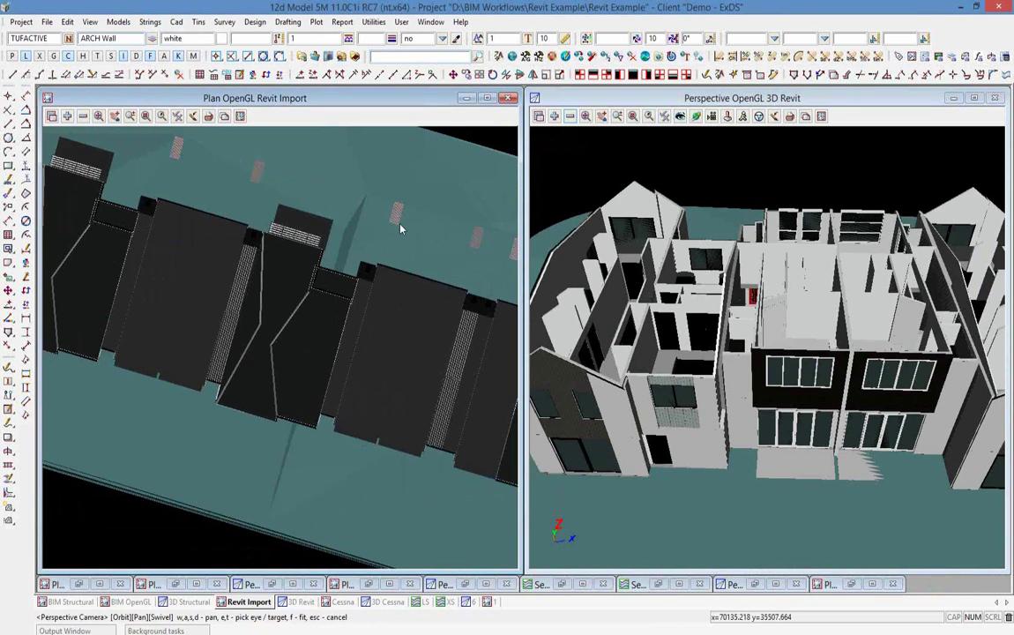
Remove the ARCH Wall Coverings, ARCH Walls Exterior and ARCH Walls Interior models from the 3D Revit view.
left_click(566, 116)
left_click(565, 116)
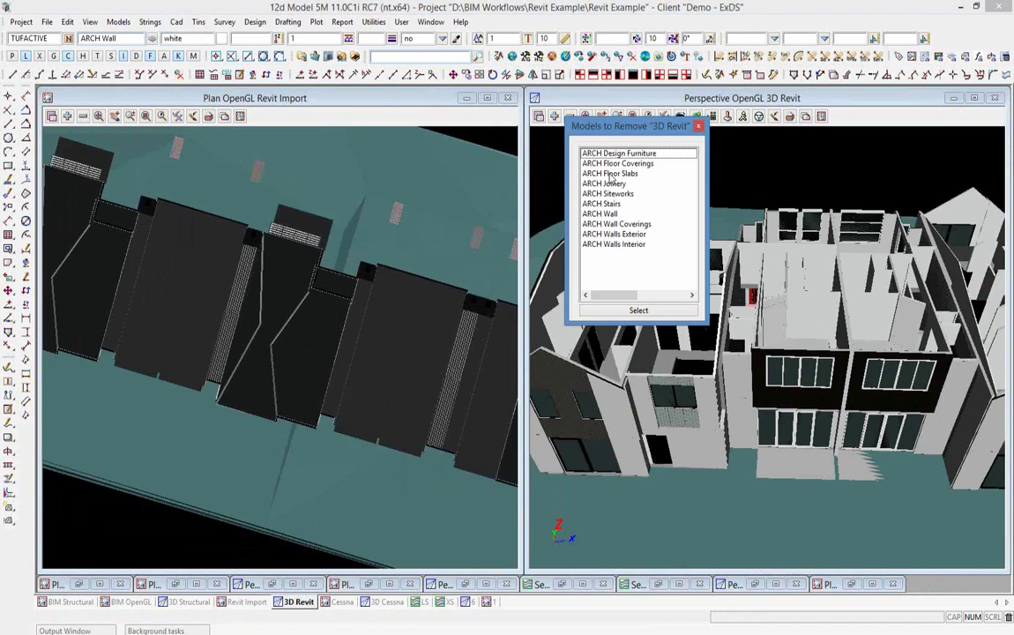
left_click(617, 224)
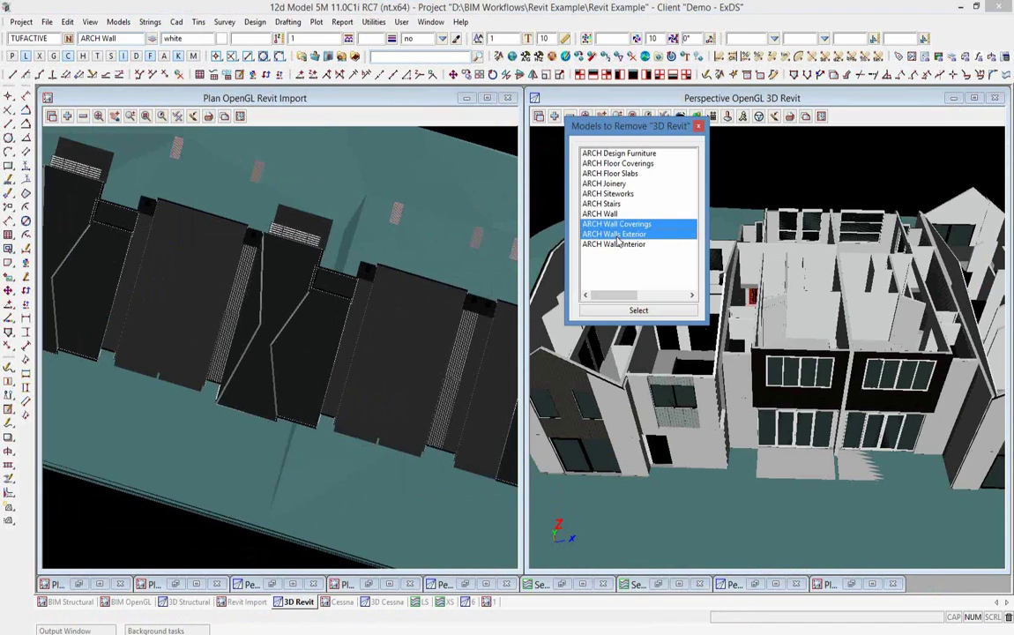
left_click(614, 244, "shift")
left_click(638, 310)
Examine the exposed floor slabs and furniture, closing in on the ground-floor dining set and stairs.
scroll(656, 365, "up", 1)
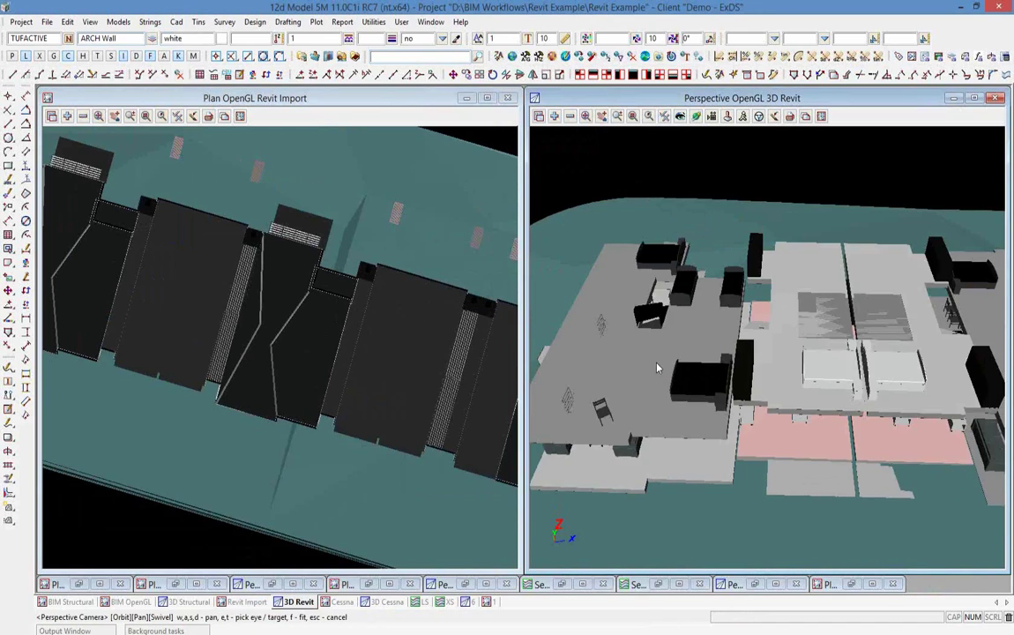
scroll(693, 390, "up", 2)
scroll(693, 391, "up", 2)
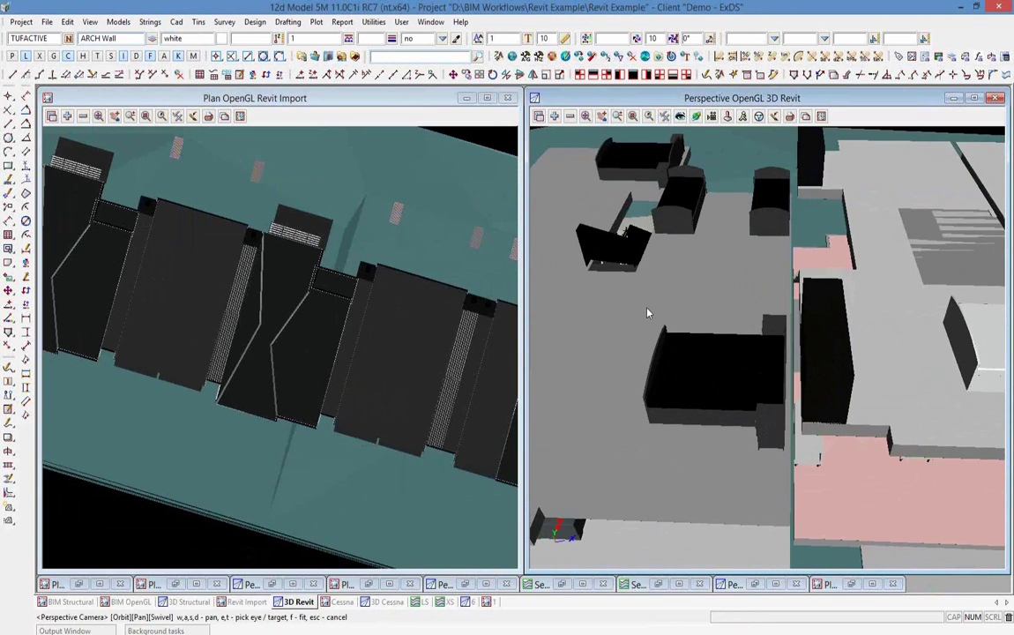
scroll(647, 311, "down", 4)
left_click_drag(857, 363, 778, 288)
scroll(779, 289, "up", 6)
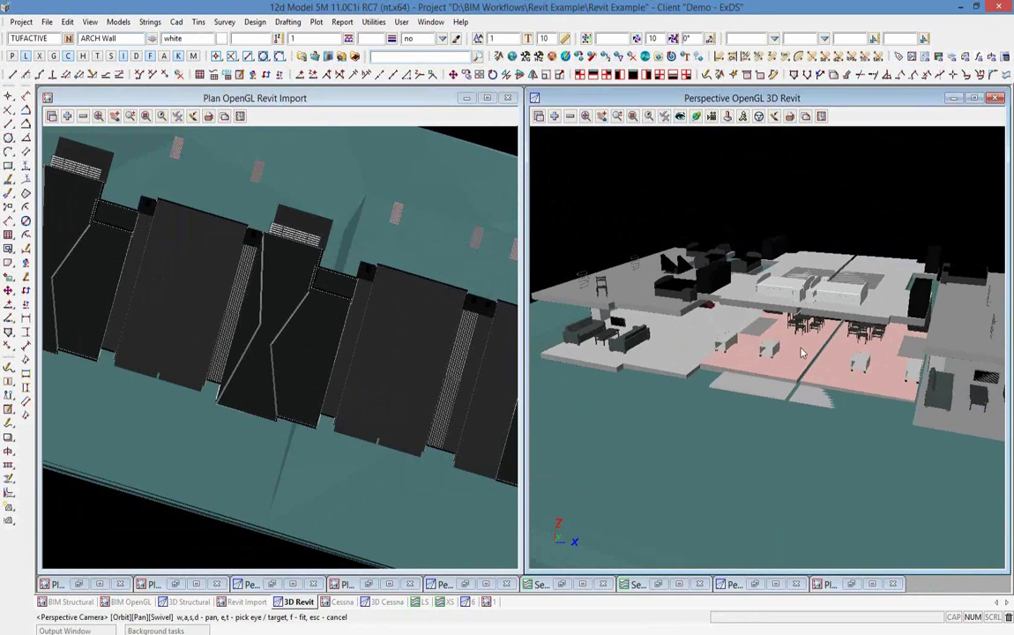
scroll(820, 353, "up", 2)
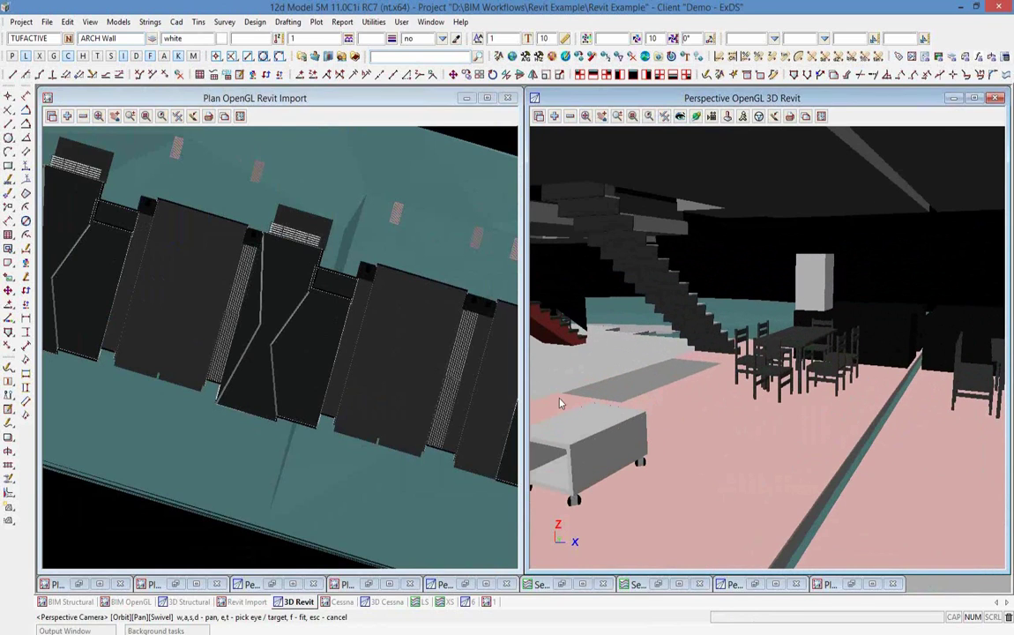